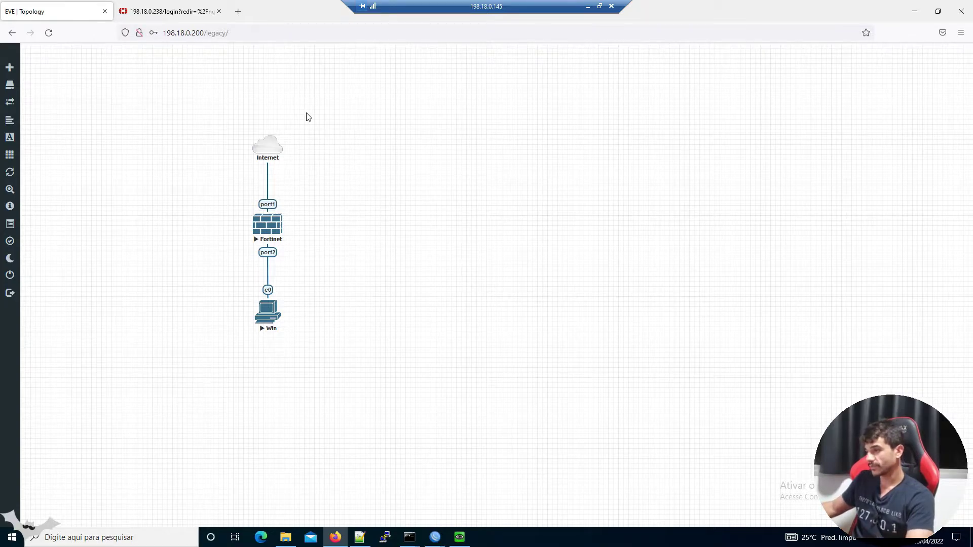
Log back in to the FortiGate web GUI with the admin username and its password
left_click(190, 14)
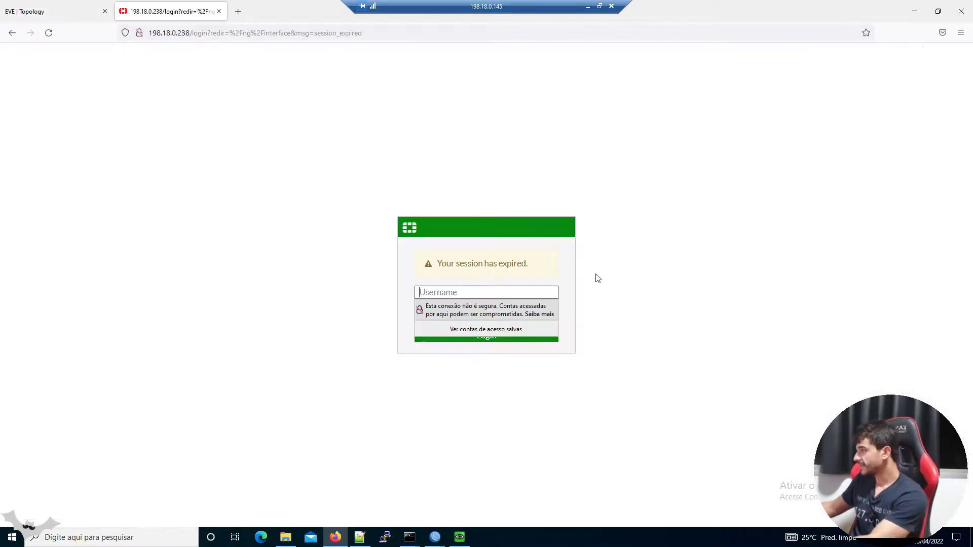
left_click(548, 288)
type("admin")
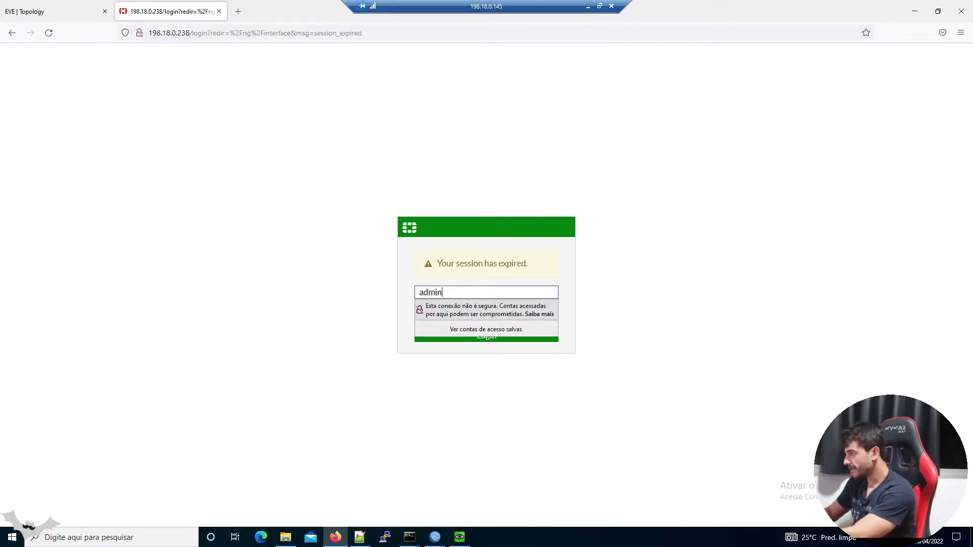
key("Tab")
type("admin")
key("Return")
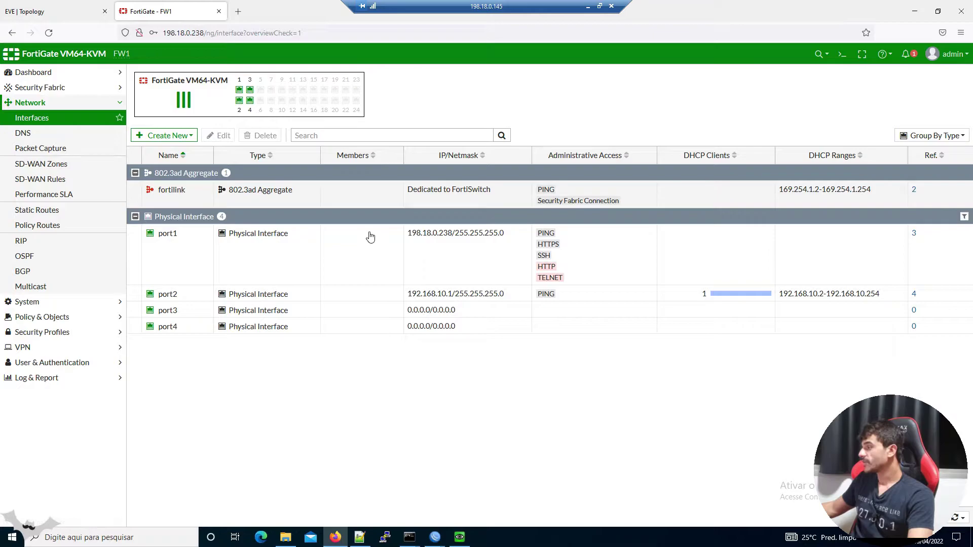
Check the port2 and port1 interfaces, then view the default route 0.0.0.0/0 via port1 under Static Routes
left_click(449, 295)
left_click(509, 245)
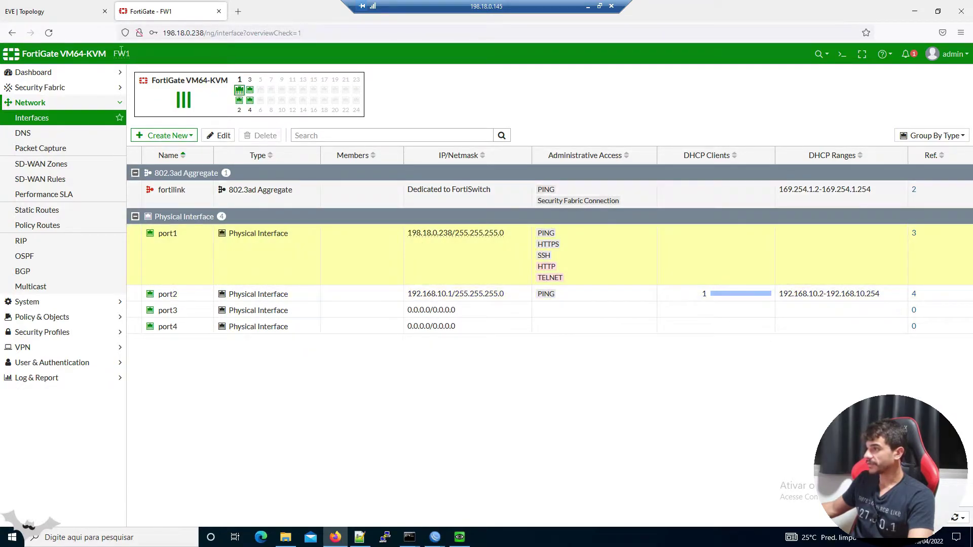
left_click(101, 210)
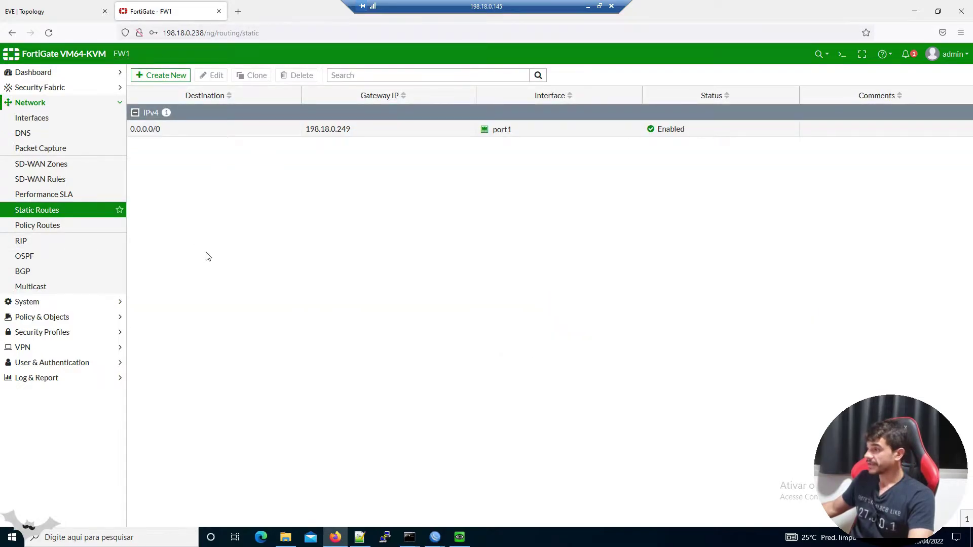
Open the Firewall Policy list and select the LAN-TO-INTERNET policy
left_click(98, 316)
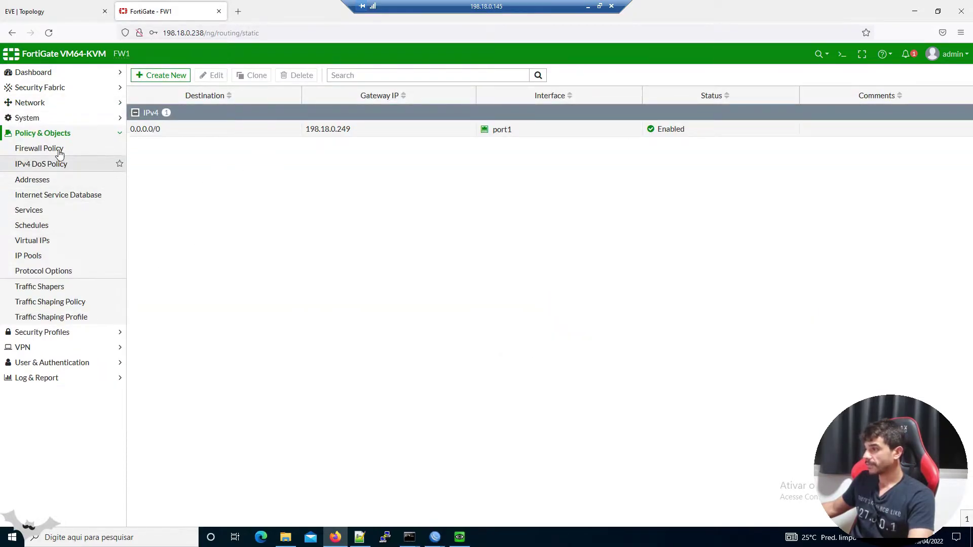
left_click(53, 149)
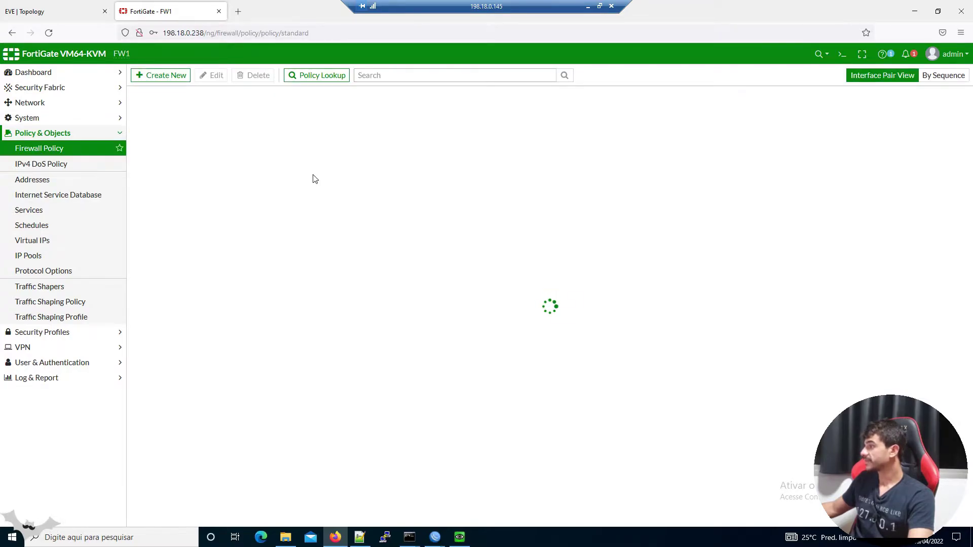
left_click(220, 133)
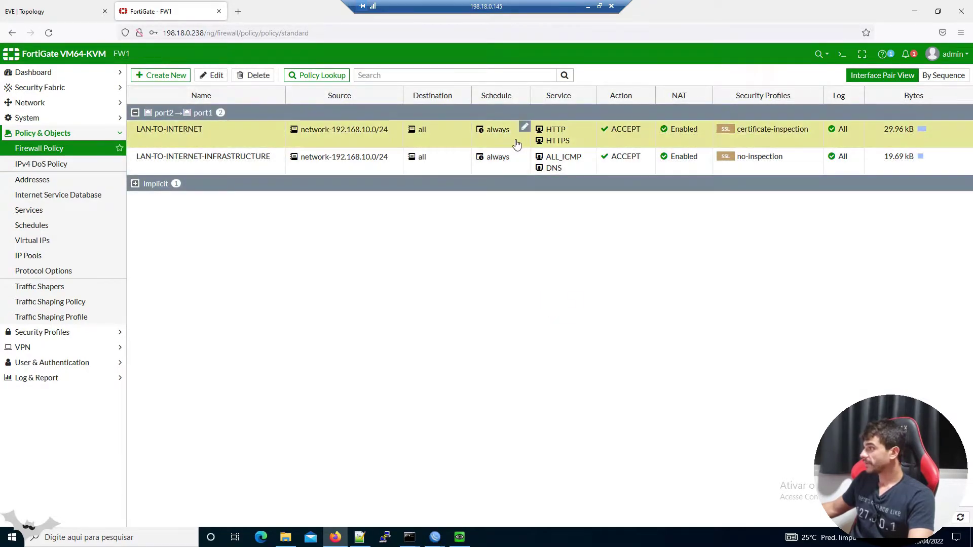
mouse_move(554, 136)
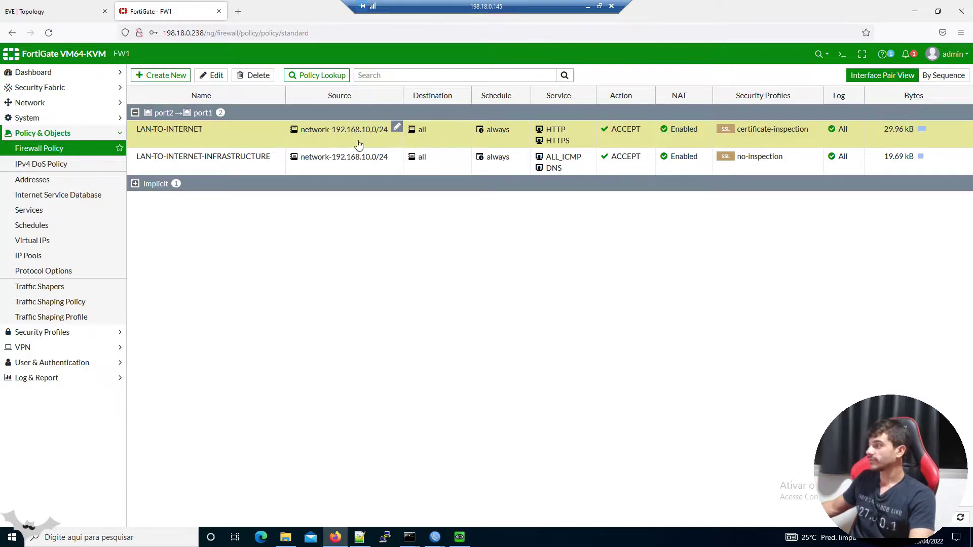
Reload the policies, check the lab topology, and review LAN-TO-INTERNET and LAN-TO-INTERNET-INFRASTRUCTURE
left_click(49, 32)
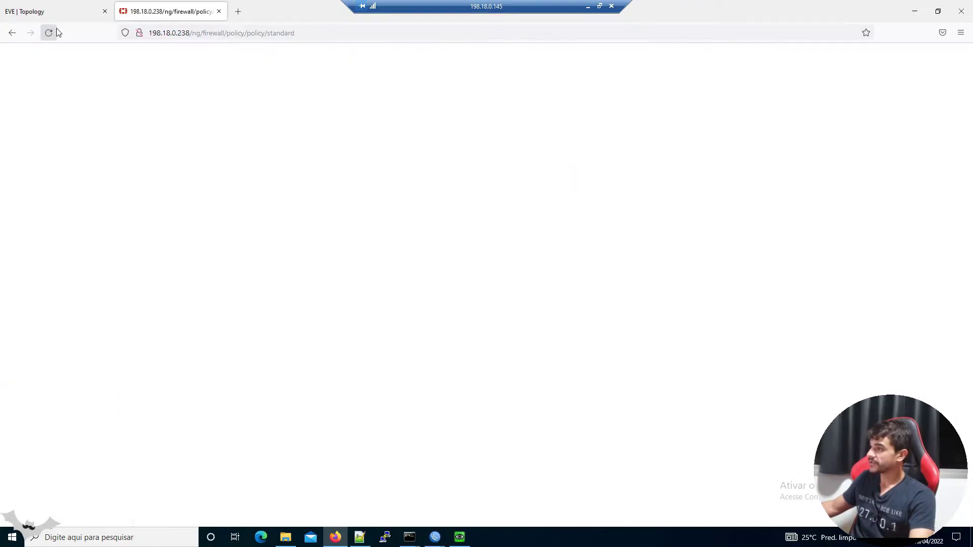
left_click(63, 9)
left_click(152, 12)
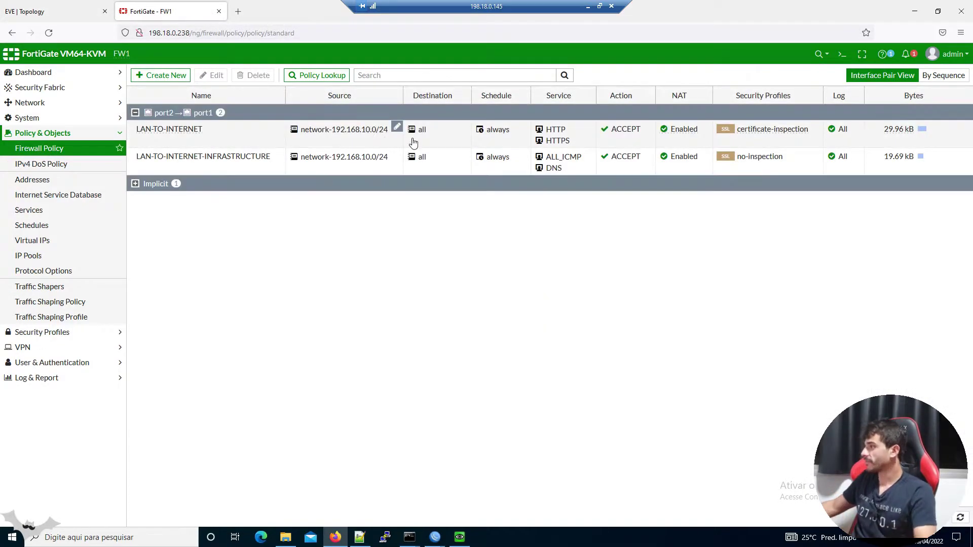
left_click(568, 144)
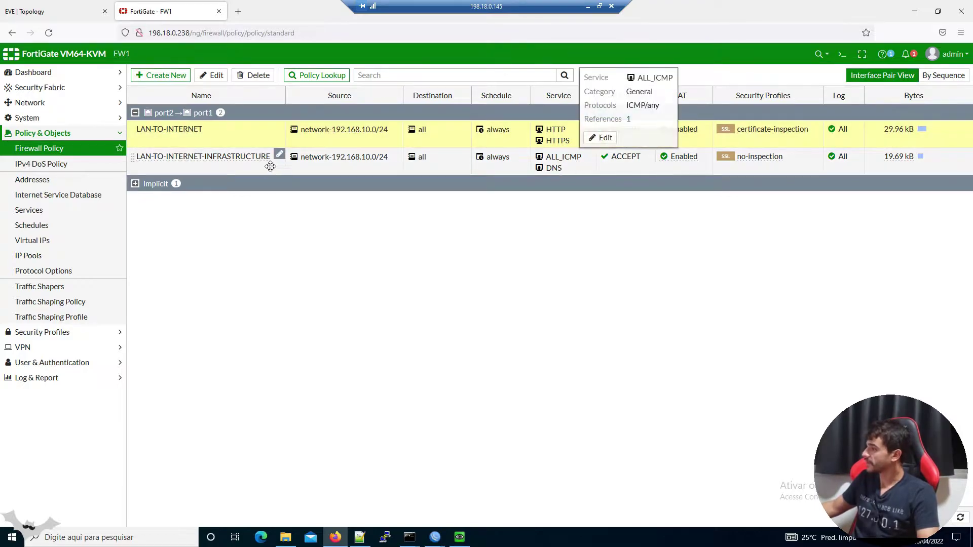
left_click(296, 161)
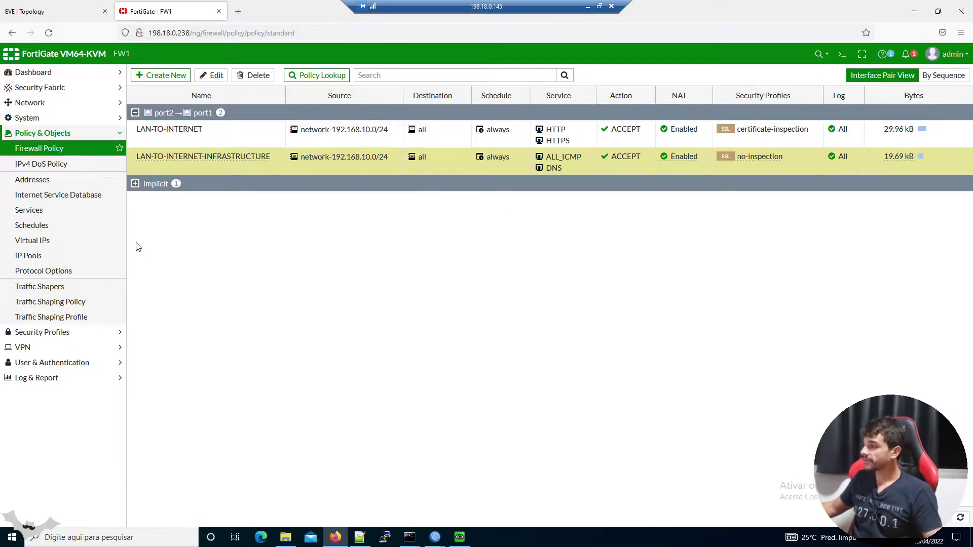
Browse the AntiVirus, DNS Filter and Application Control profiles, then the Web Filter list
left_click(78, 338)
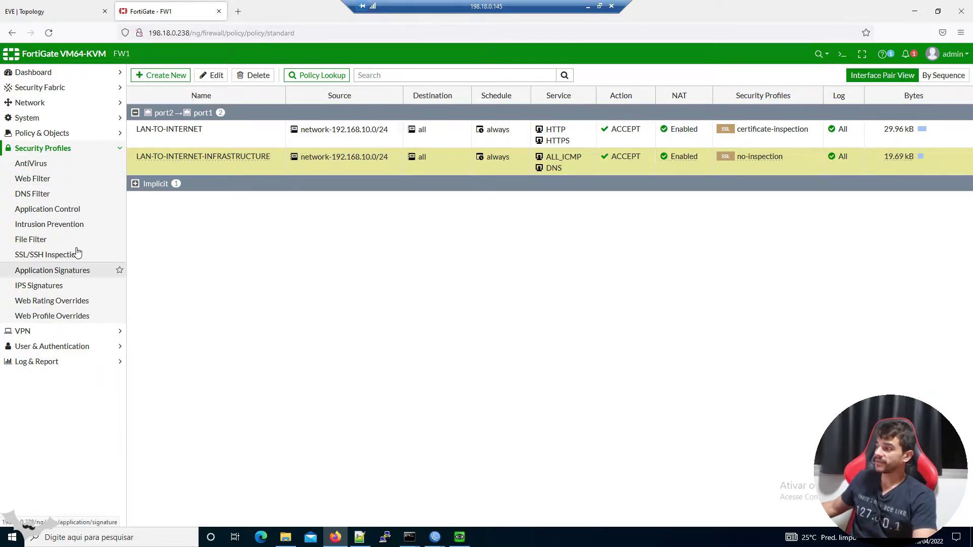
left_click(75, 169)
left_click(69, 197)
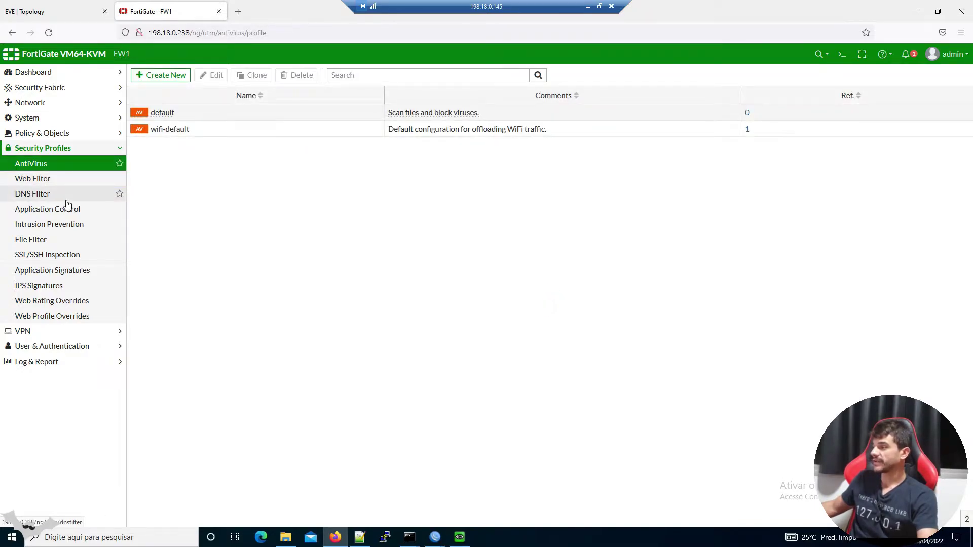
left_click(72, 213)
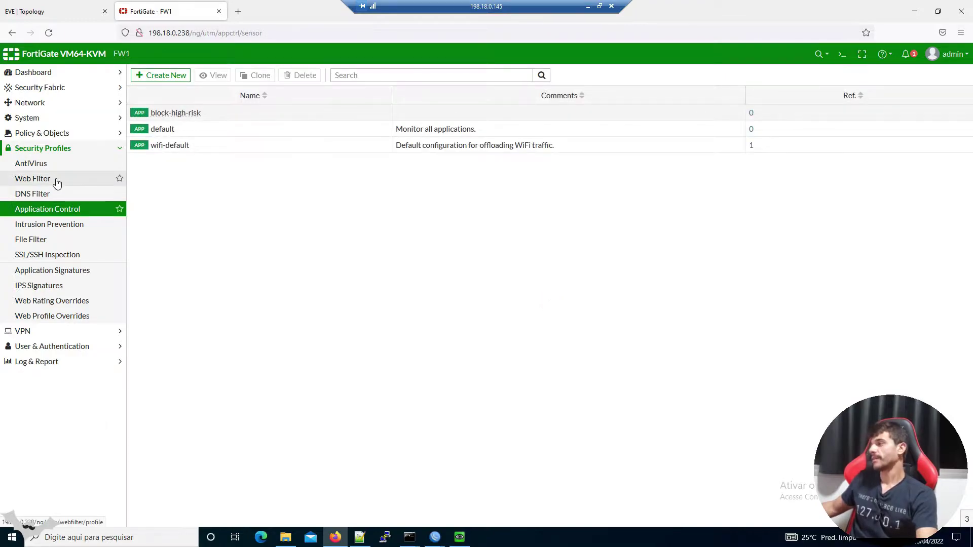
left_click(57, 180)
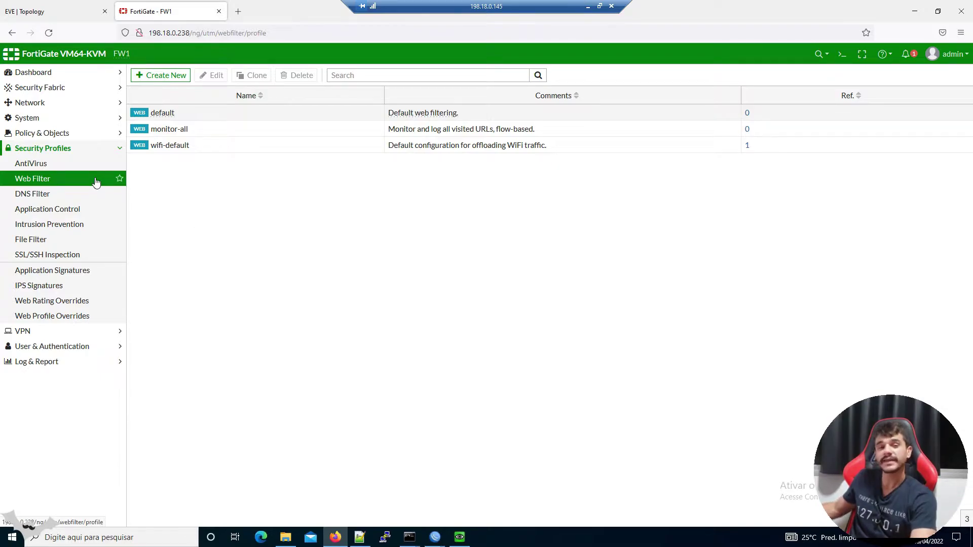
Compare the wifi-default, monitor-all and default web filter profiles and open default for editing
left_click(208, 146)
left_click(205, 130)
left_click(199, 113)
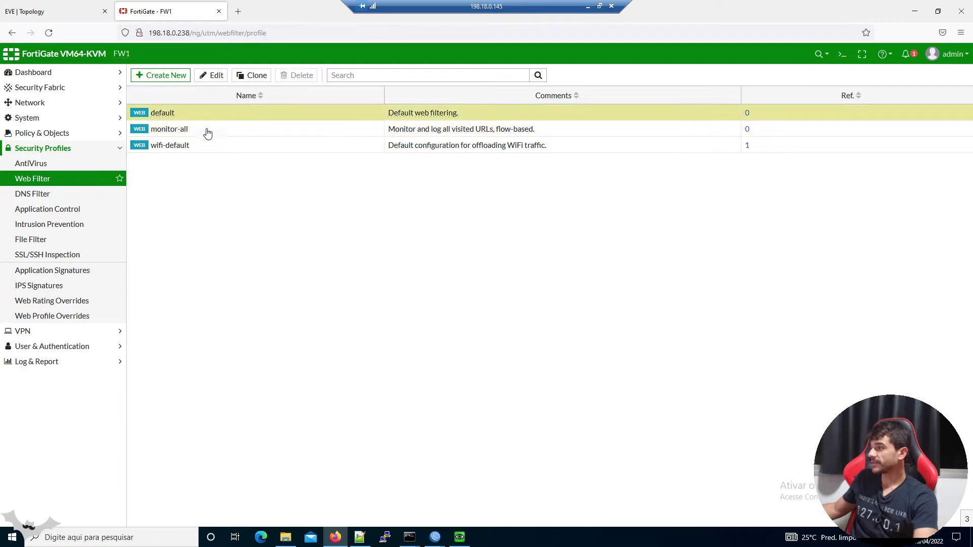
left_click(207, 133)
left_click(211, 148)
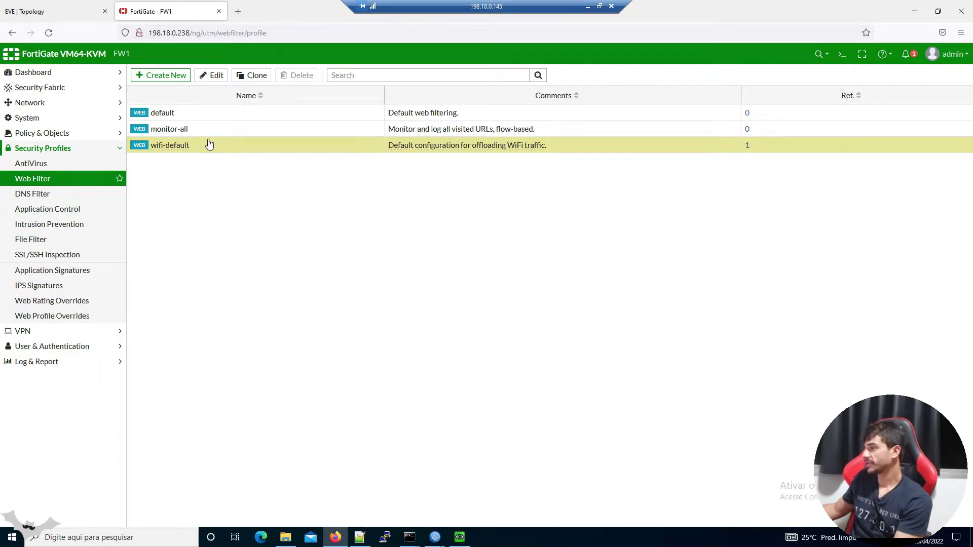
left_click(199, 114)
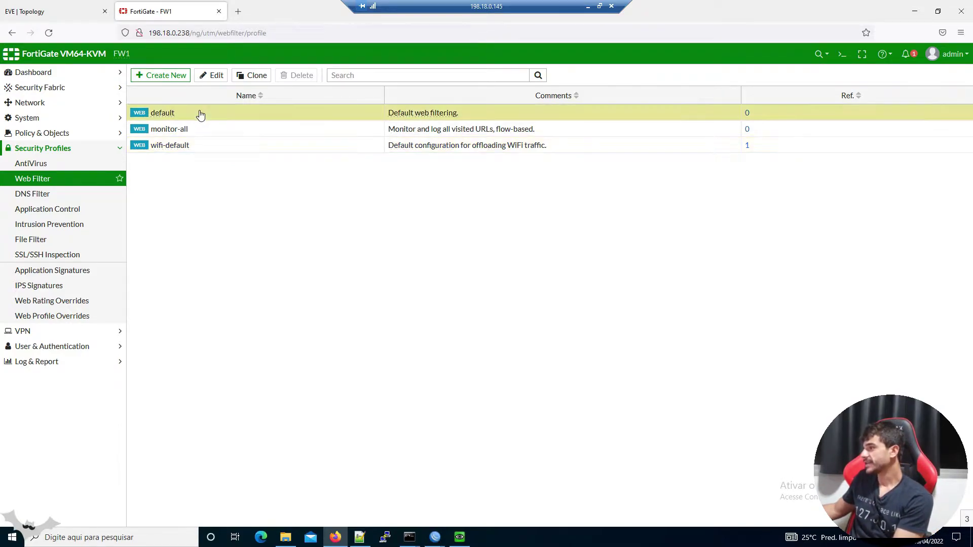
left_click(216, 76)
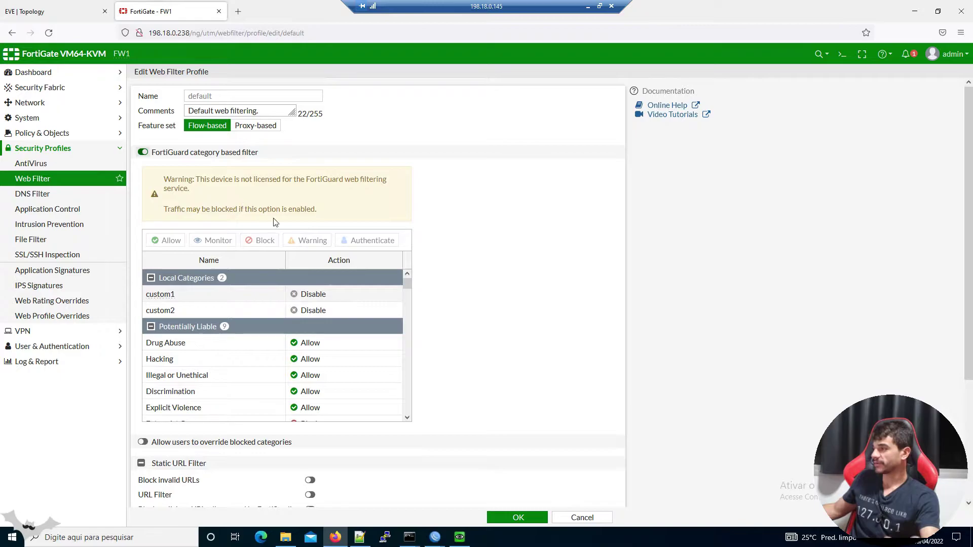
Set the Hacking category to Block in the default web filter profile
scroll(372, 310, "down", 5)
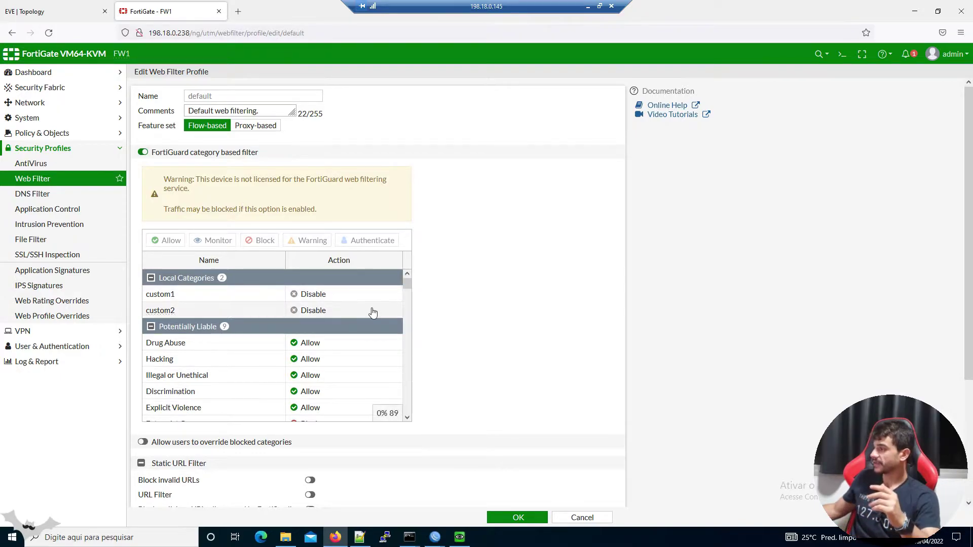
scroll(361, 323, "down", 5)
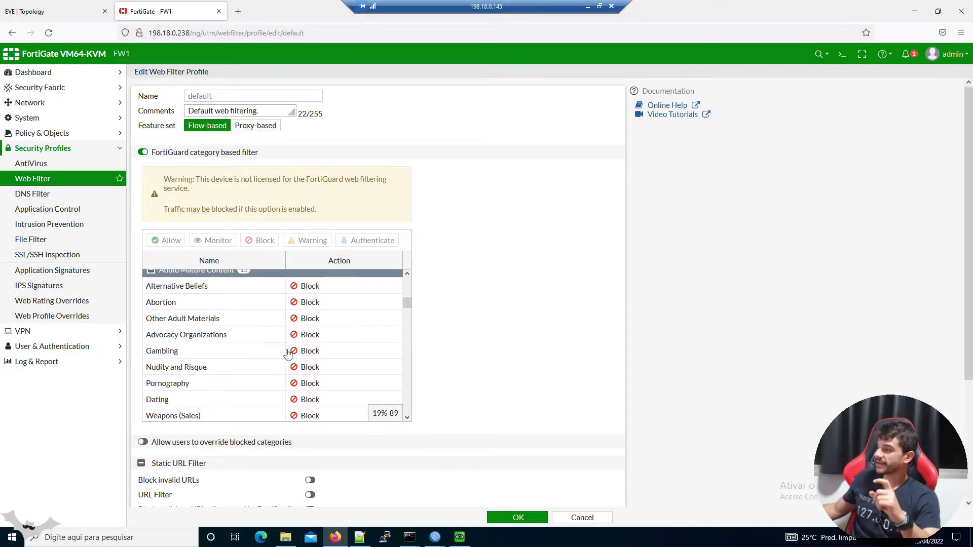
scroll(208, 321, "up", 3)
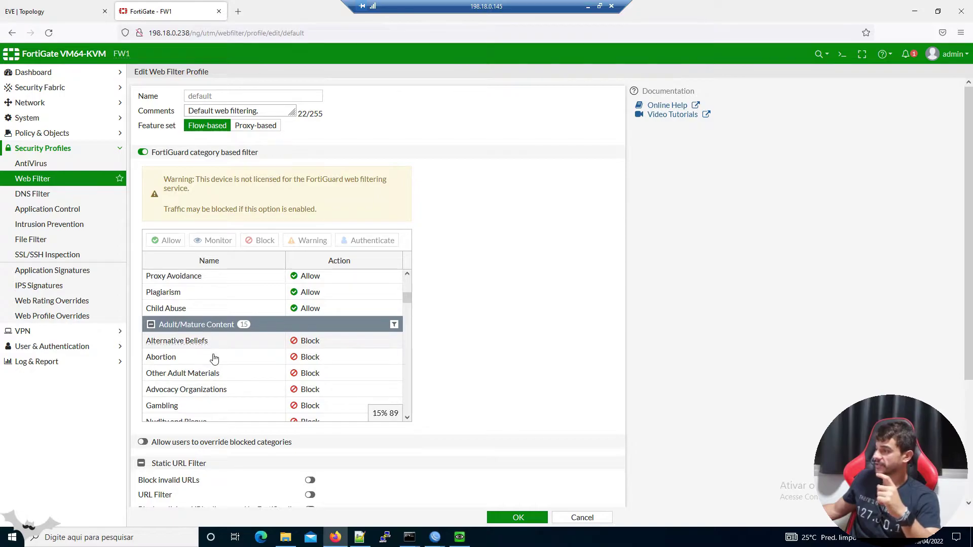
scroll(205, 318, "up", 3)
left_click(198, 308)
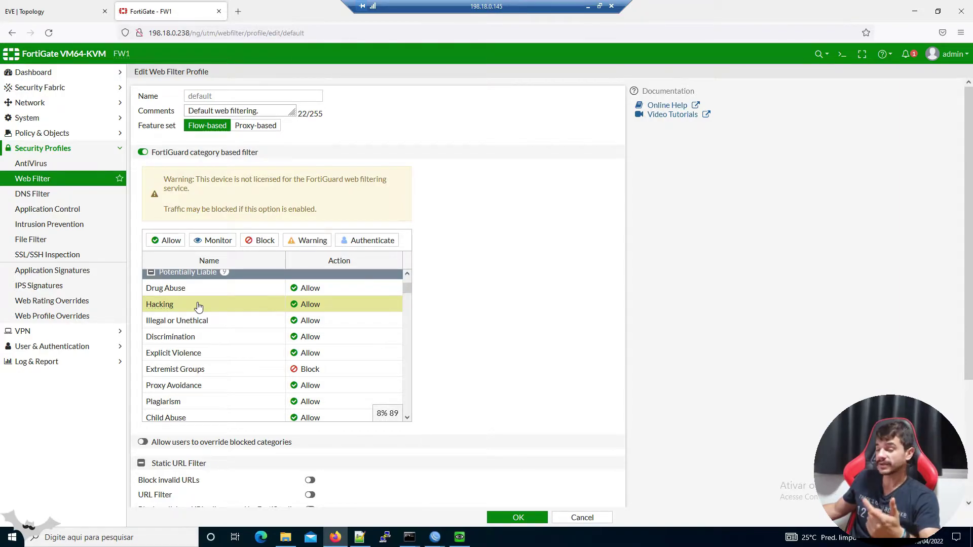
left_click(326, 311)
left_click(340, 341)
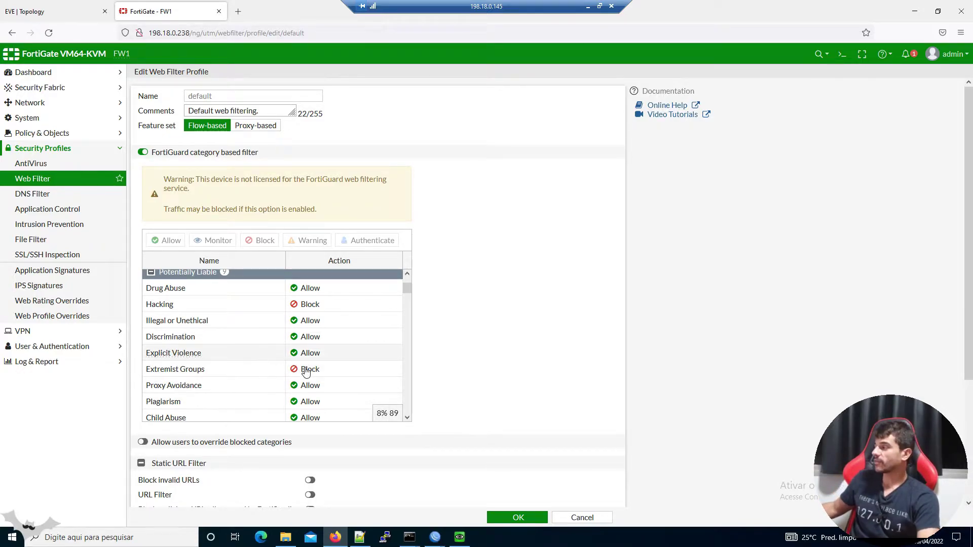
Set Explicit Violence to Block, then discard the edits and return to the profile list
left_click(329, 353)
right_click(329, 353)
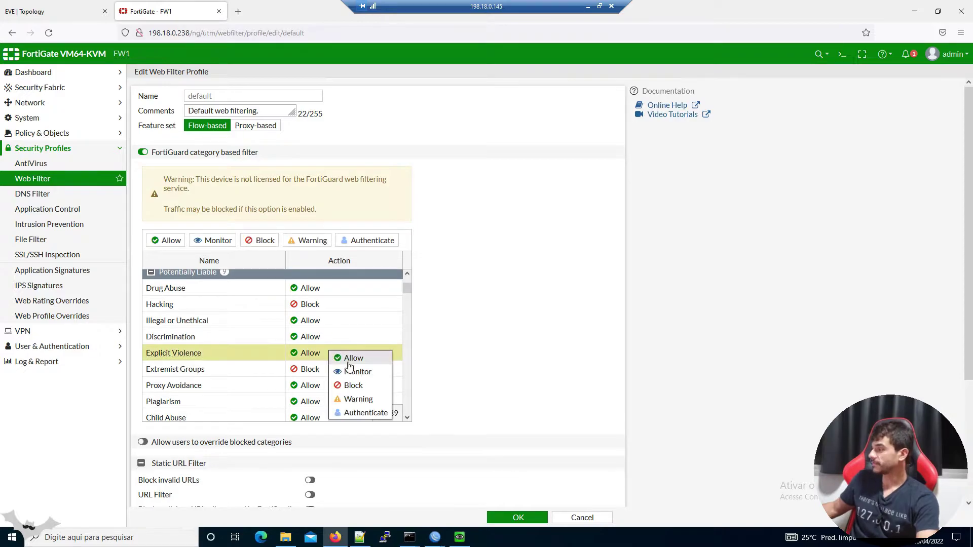
left_click(352, 386)
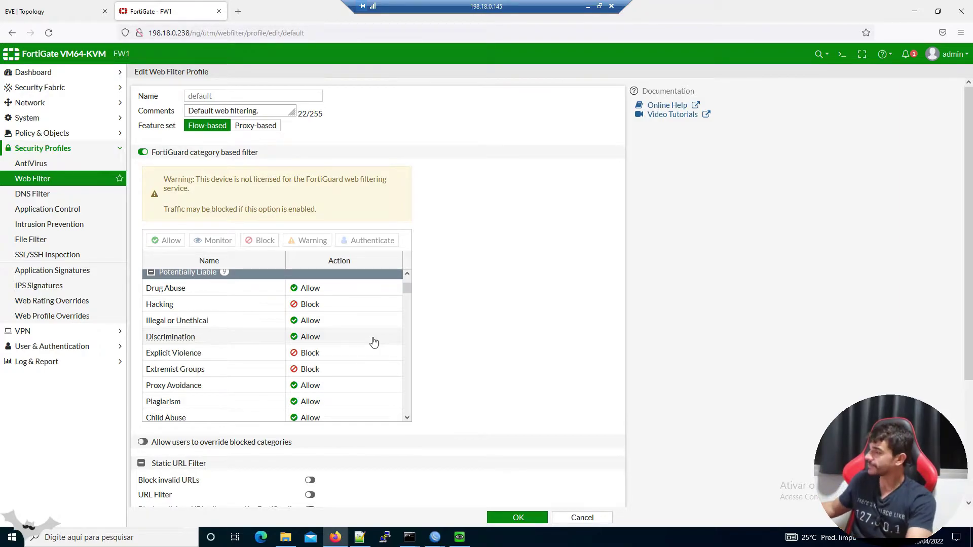
right_click(495, 462)
left_click(582, 518)
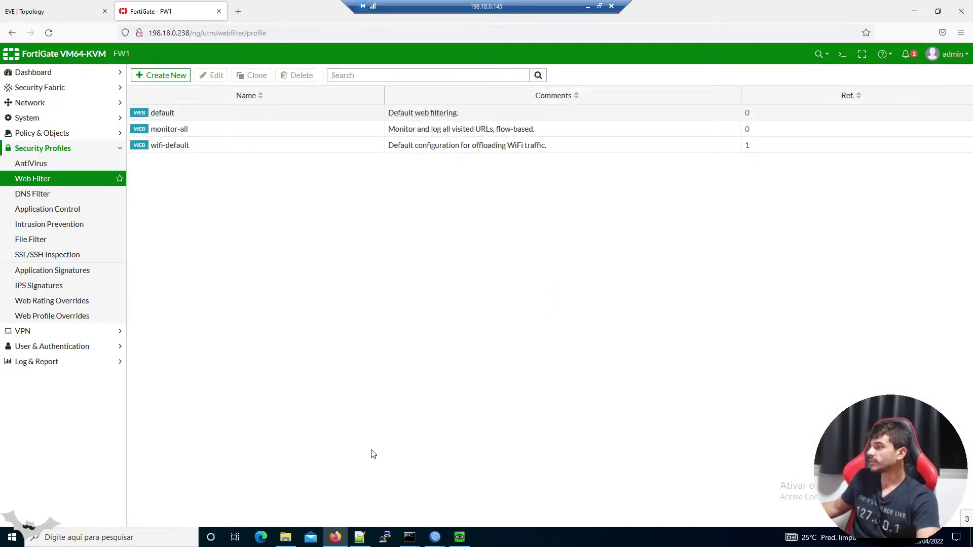
Create a new web filter profile named 'webfilter-foogle'
left_click(155, 79)
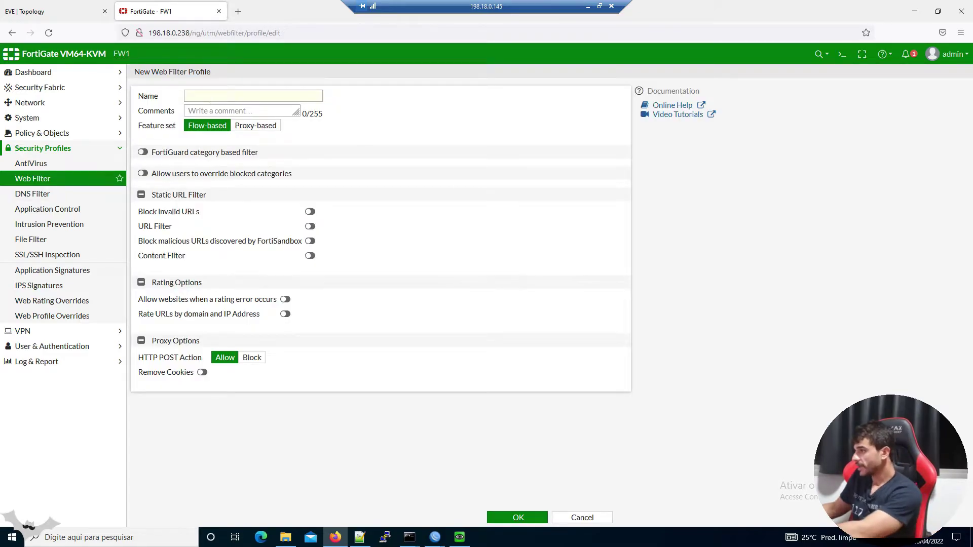
left_click(209, 99)
type("web")
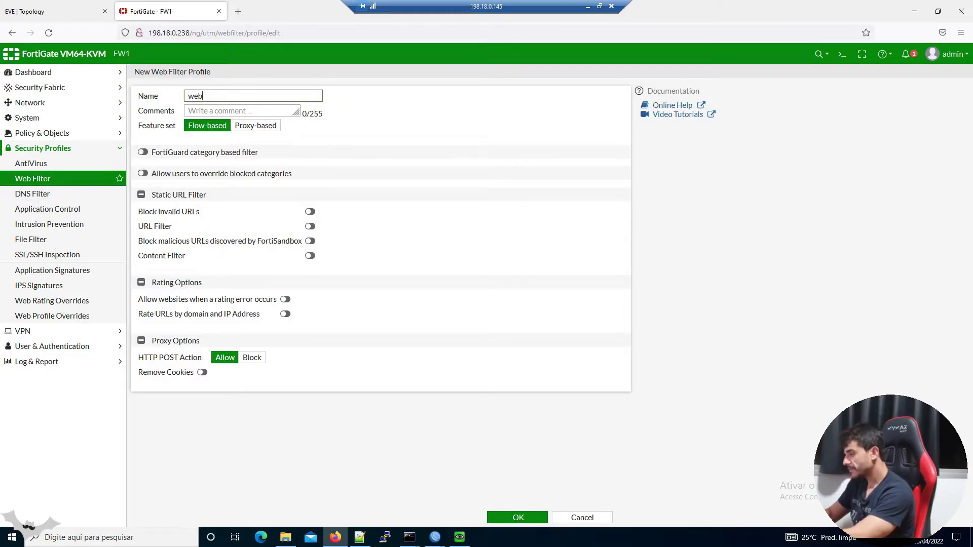
type("filter-foogle")
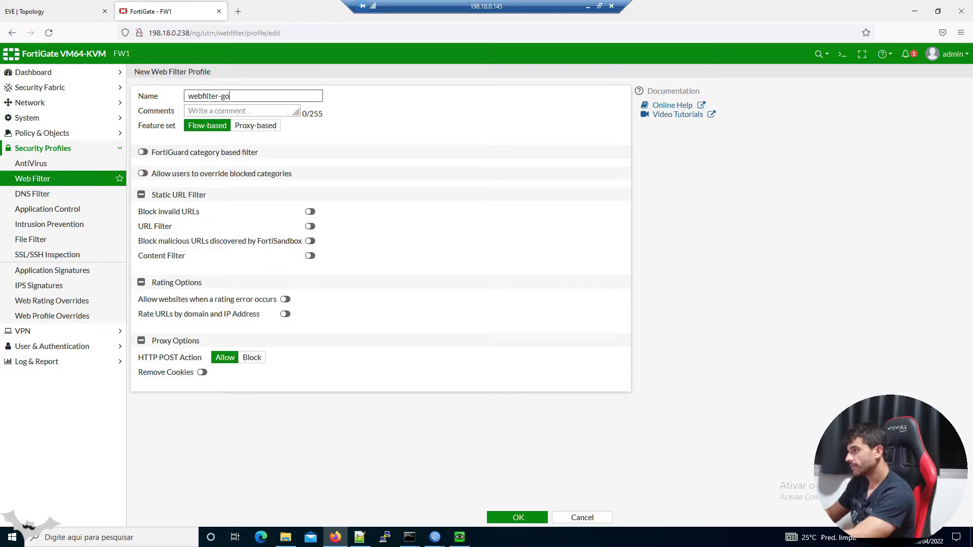
Enable FortiGuard category filtering to read its licence warning, then turn it back off
left_click(223, 153)
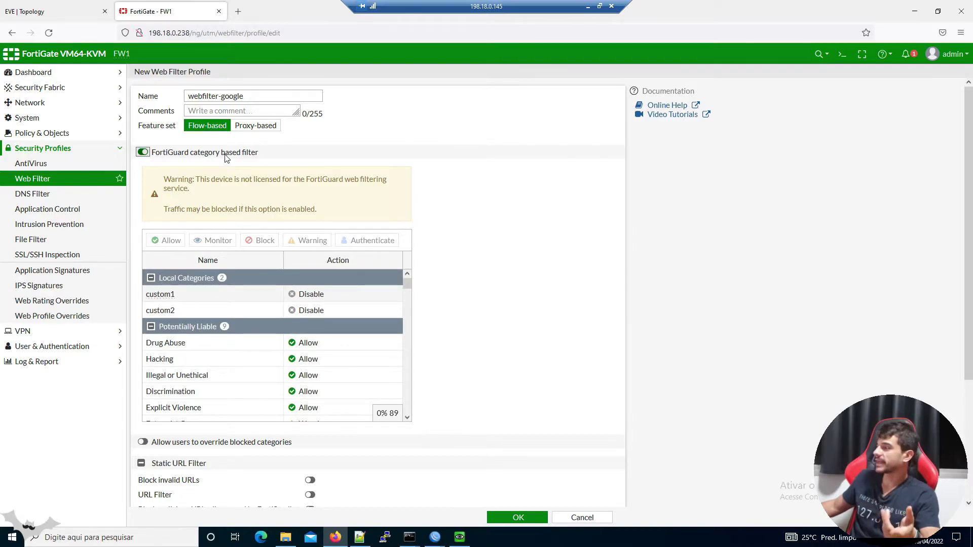
double_click(221, 186)
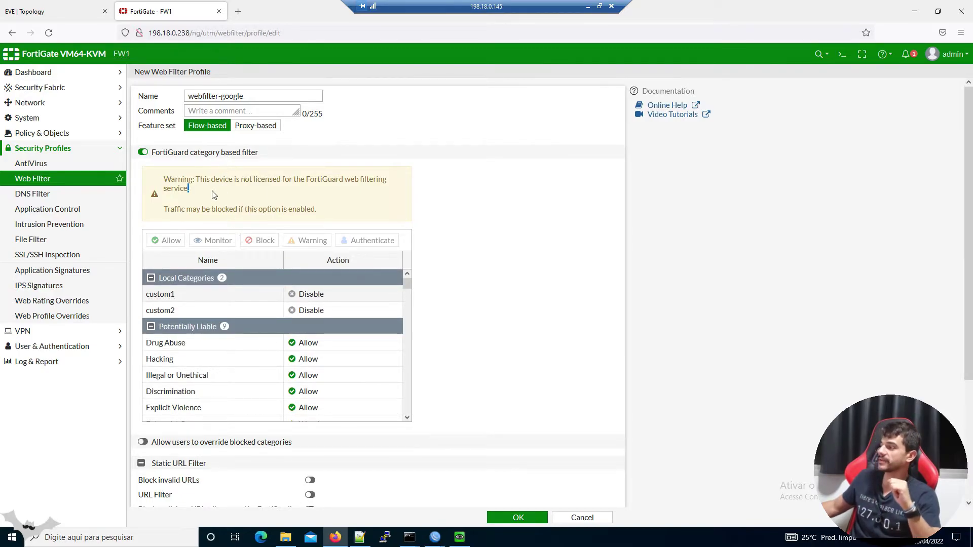
triple_click(211, 191)
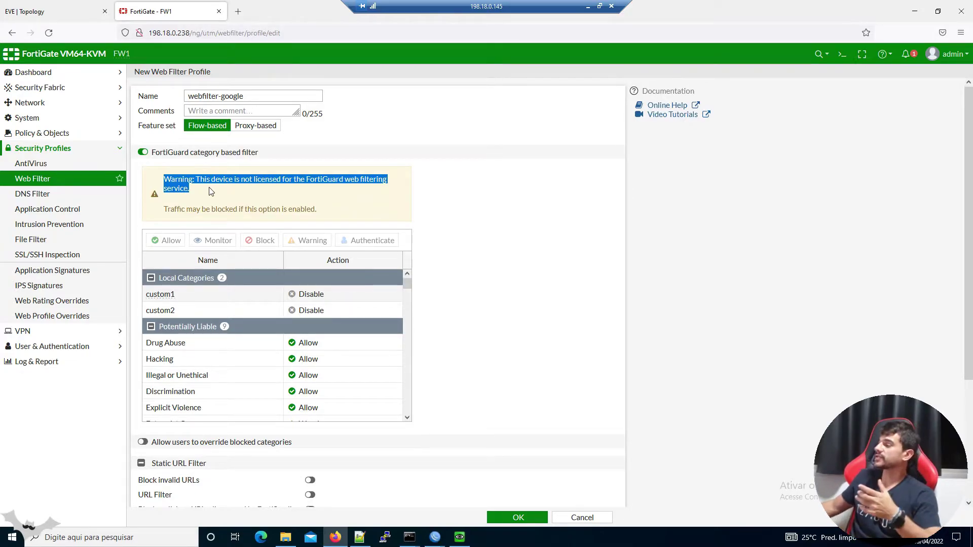
scroll(277, 294, "down", 1)
scroll(277, 291, "down", 4)
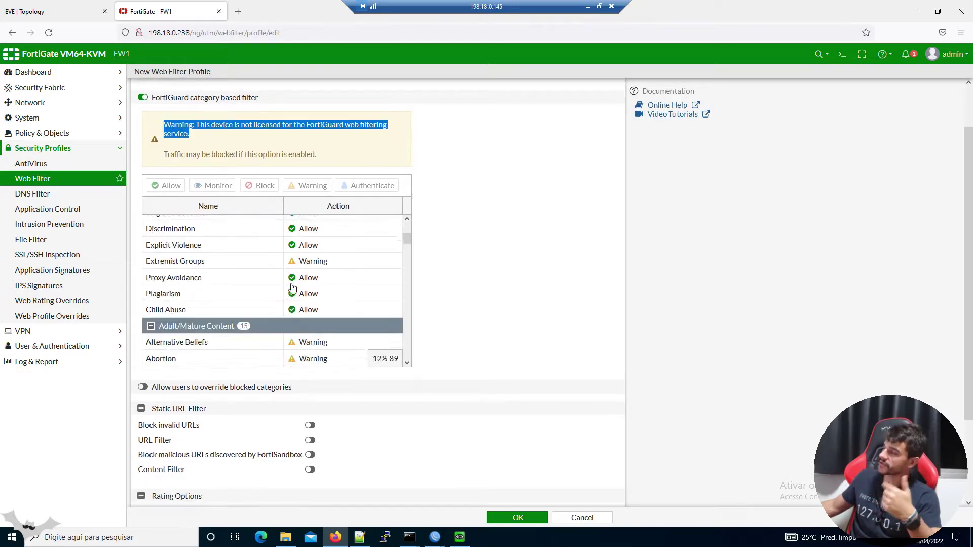
scroll(341, 274, "up", 2)
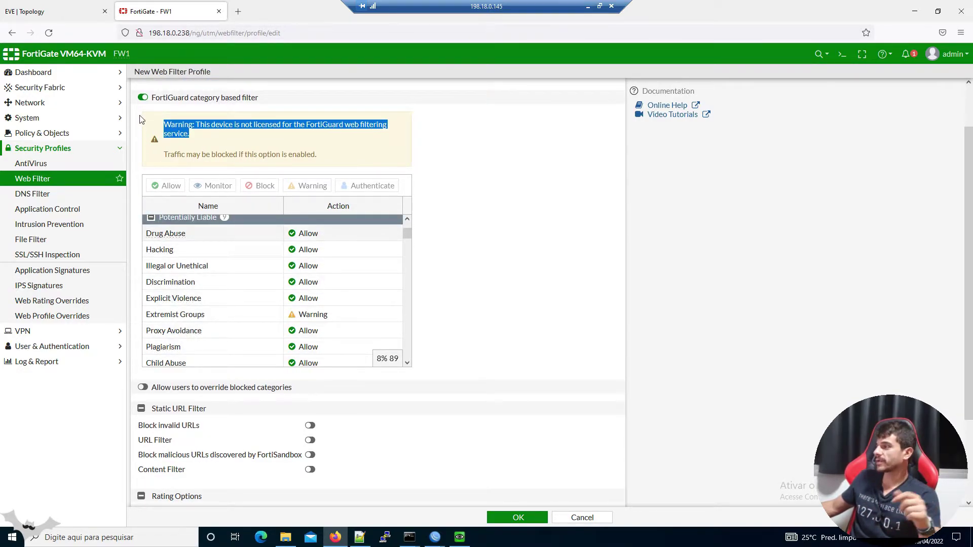
left_click(143, 98)
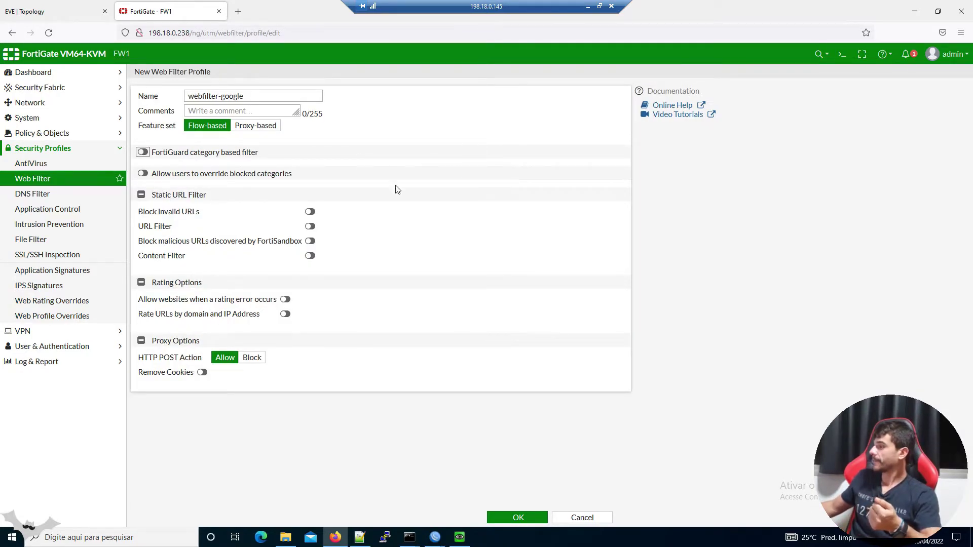
triple_click(187, 195)
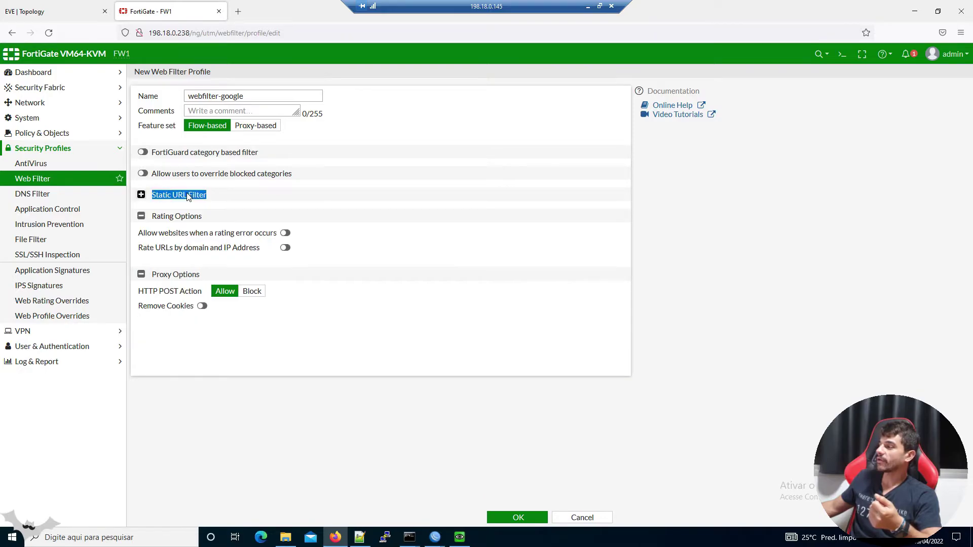
Re-expand Static URL Filter, switch on URL Filter, and start a new URL entry
left_click(202, 197)
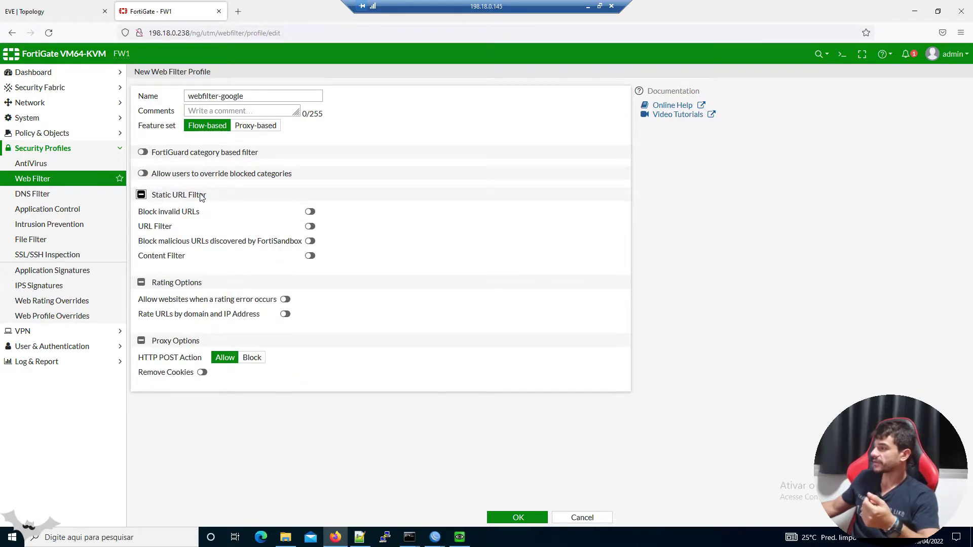
left_click(310, 226)
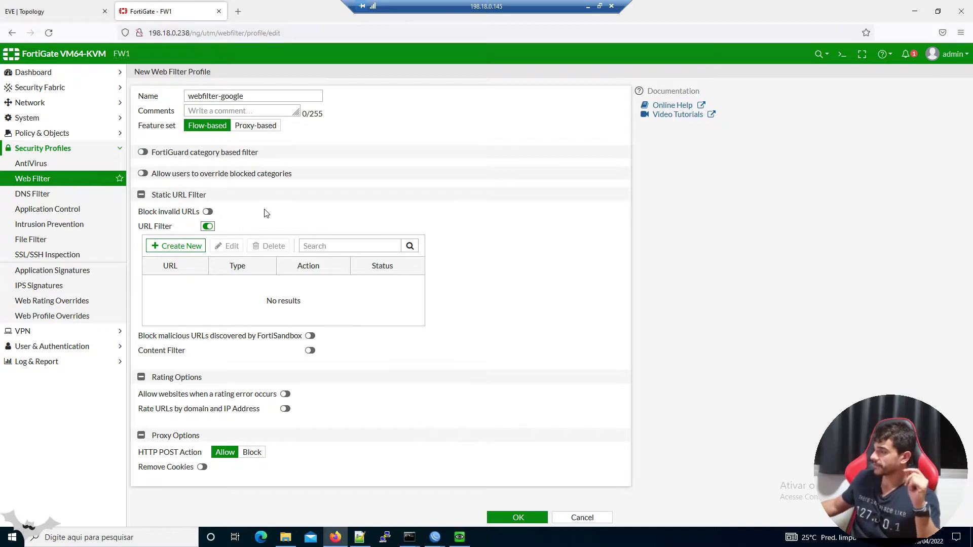
left_click(195, 249)
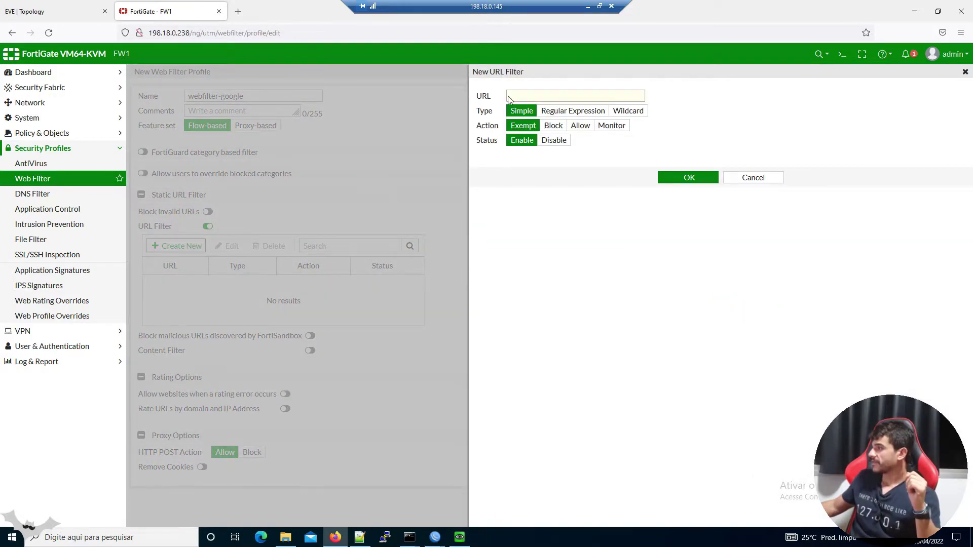
left_click(510, 98)
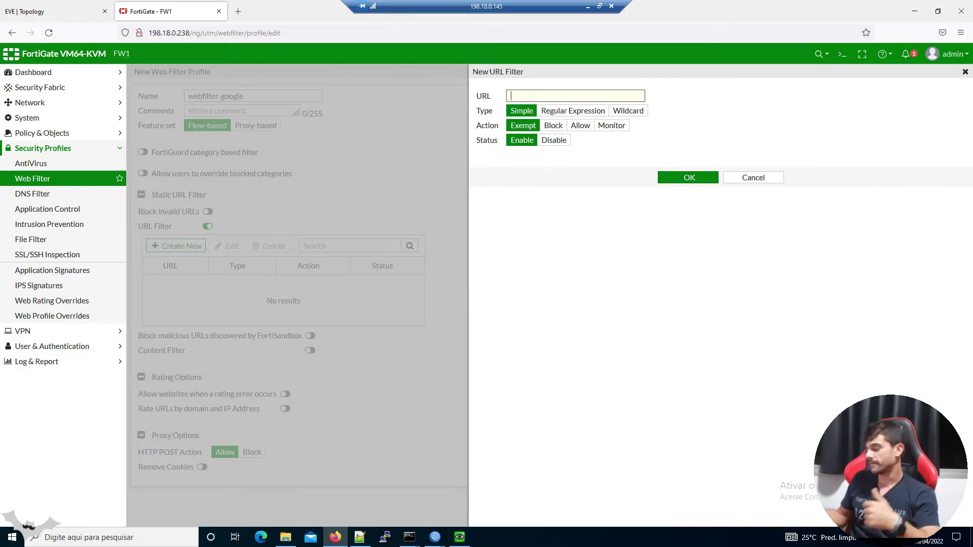
type("www.google.com")
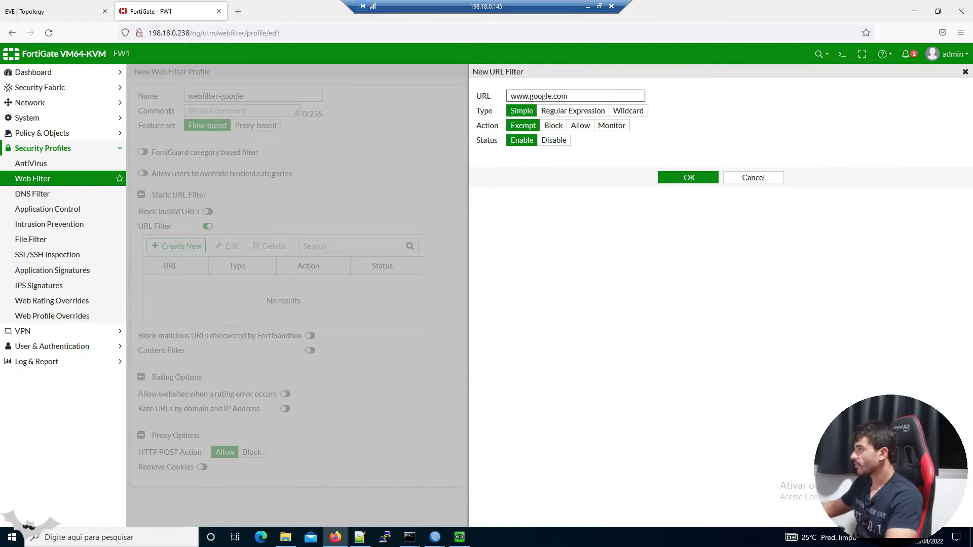
left_click(522, 115)
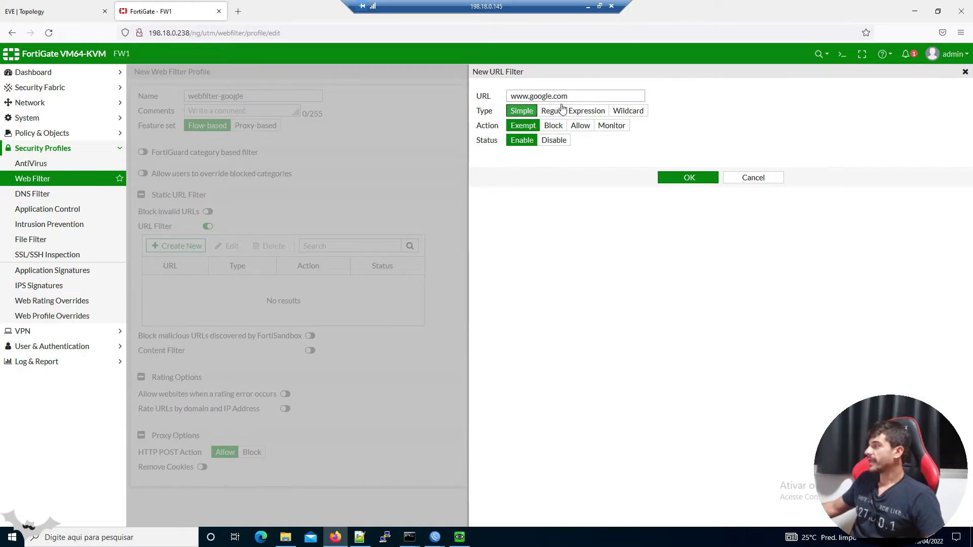
left_click_drag(570, 96, 439, 97)
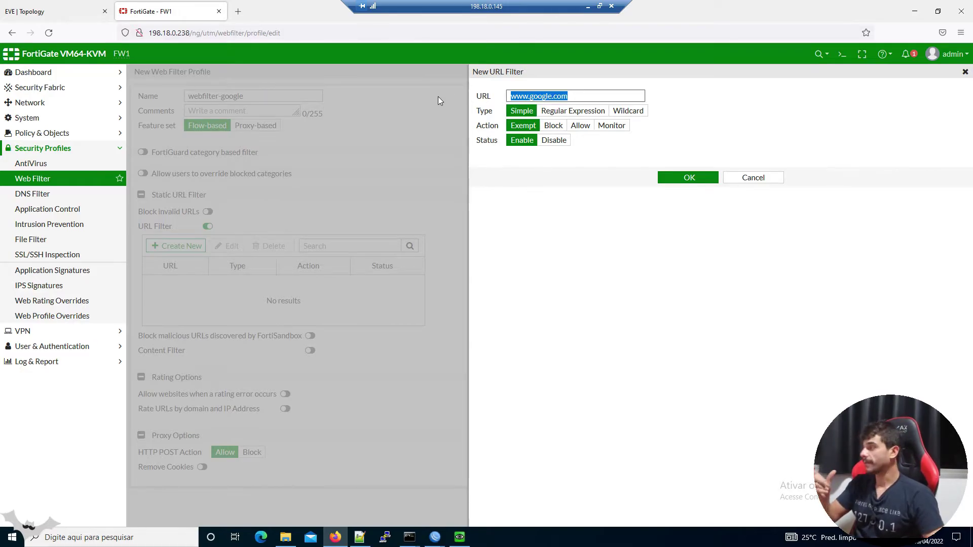
left_click(513, 116)
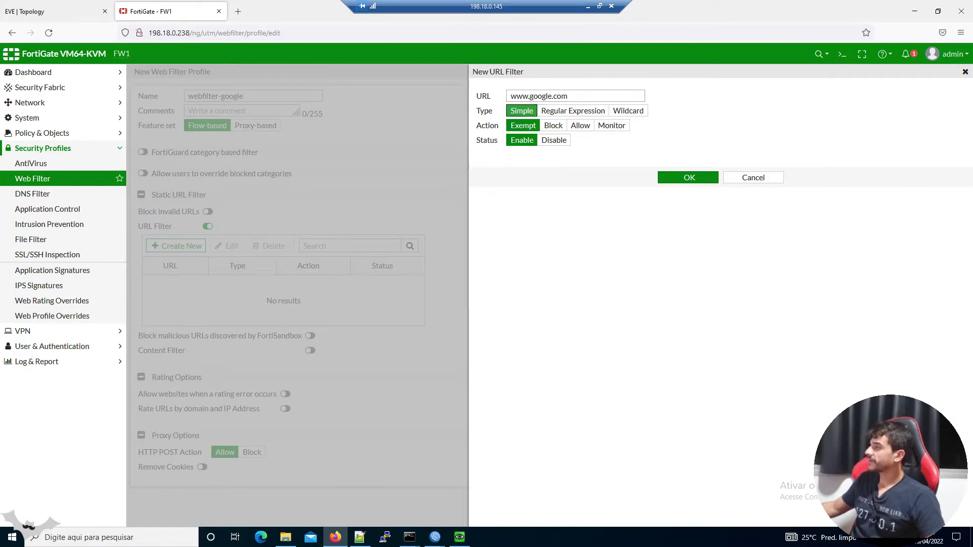
left_click_drag(570, 96, 415, 66)
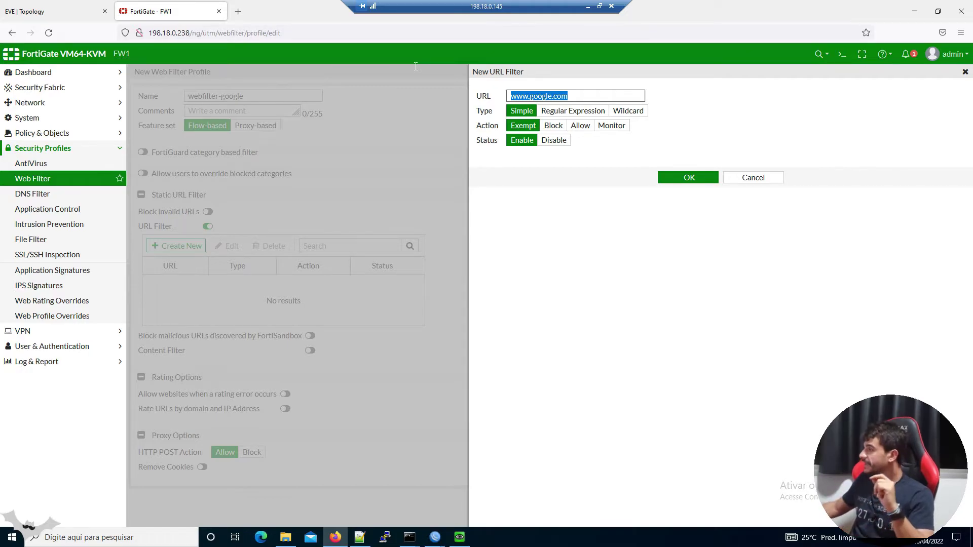
left_click(589, 114)
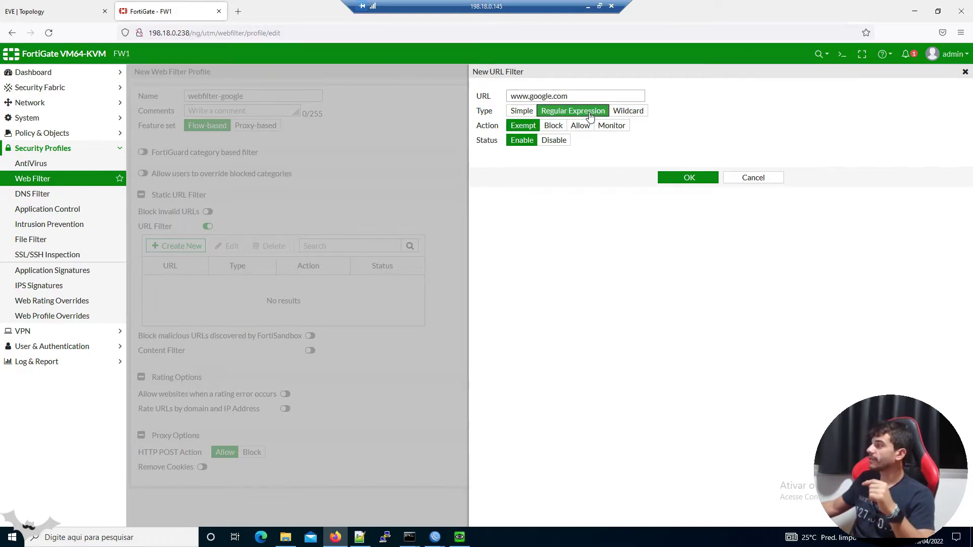
left_click(637, 115)
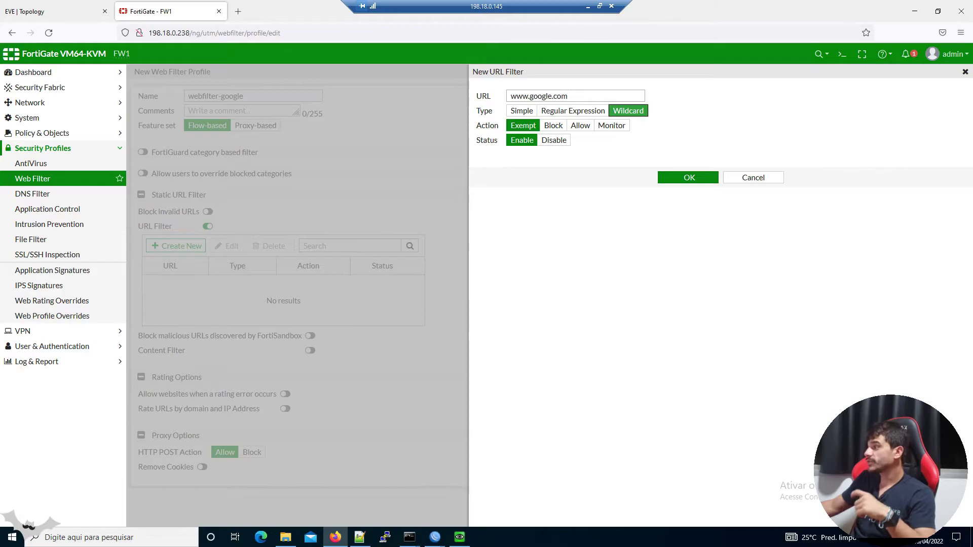
double_click(563, 96)
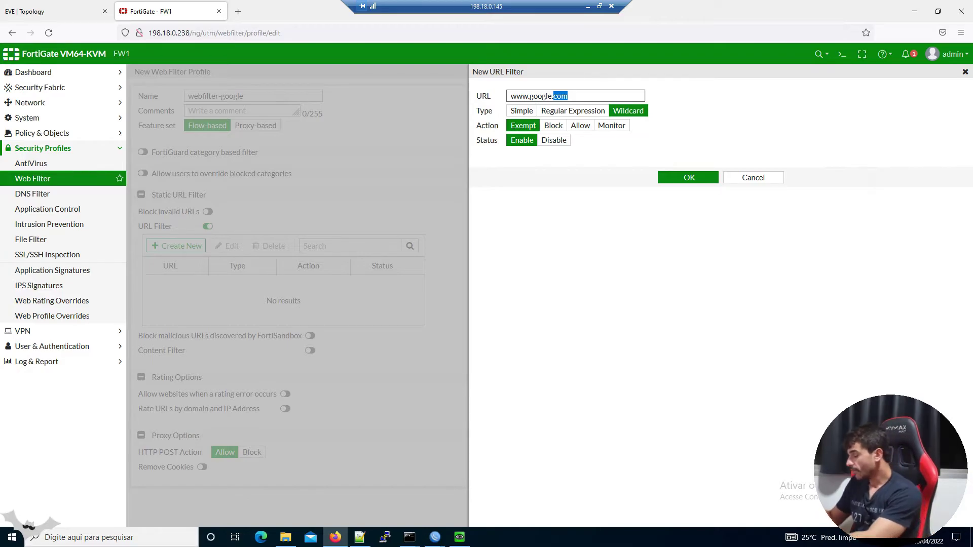
key("ctrl+a")
key("BackSpace")
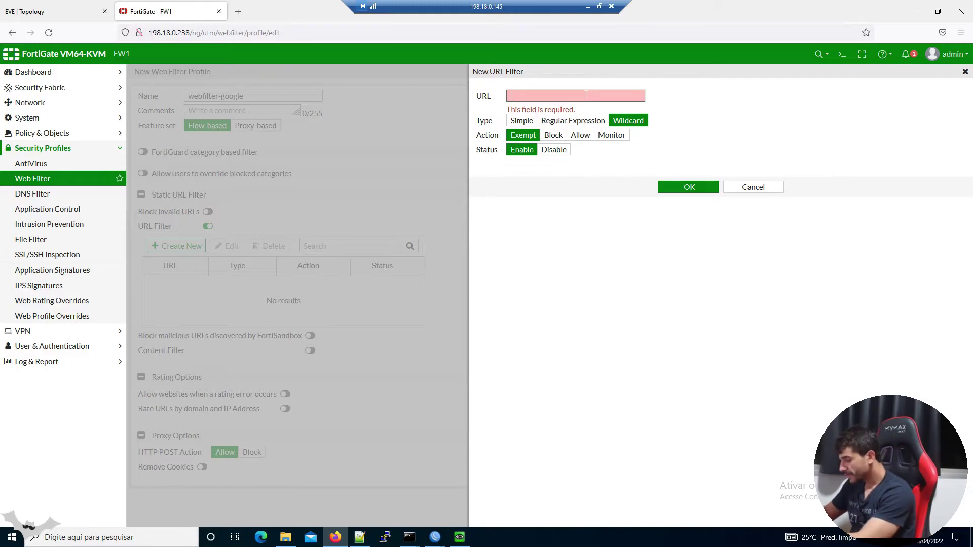
Type *google, then edit the URL into the wildcard pattern google.com*
type("*google")
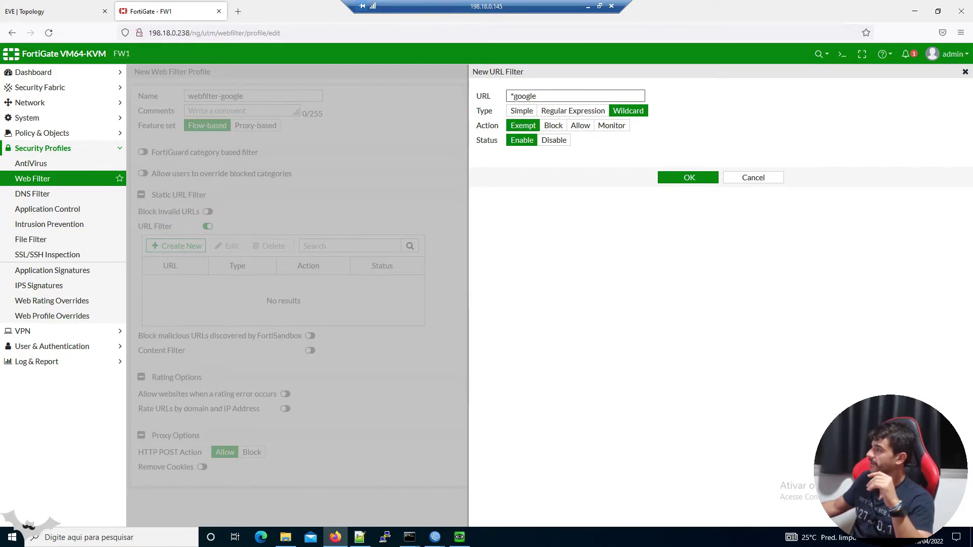
left_click_drag(517, 95, 537, 95)
left_click(537, 96)
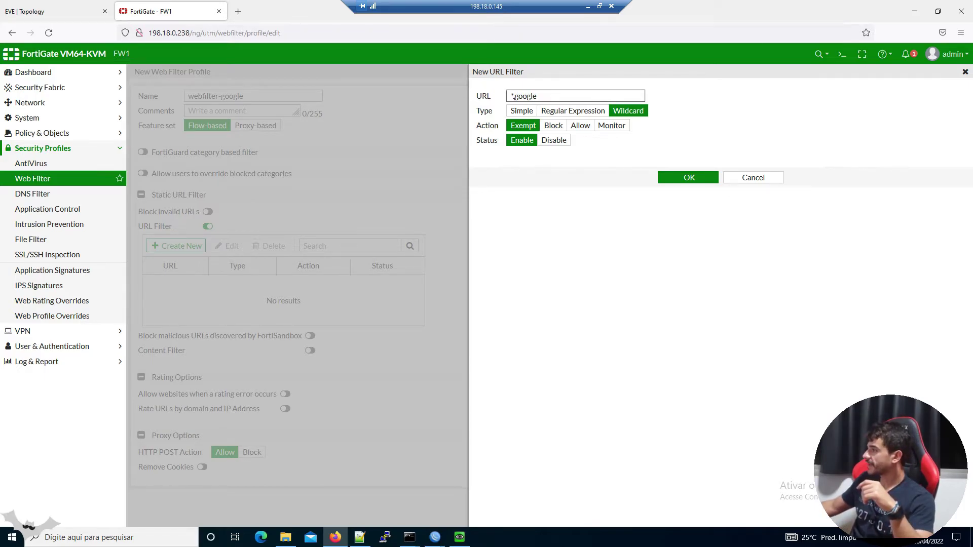
left_click_drag(512, 96, 483, 99)
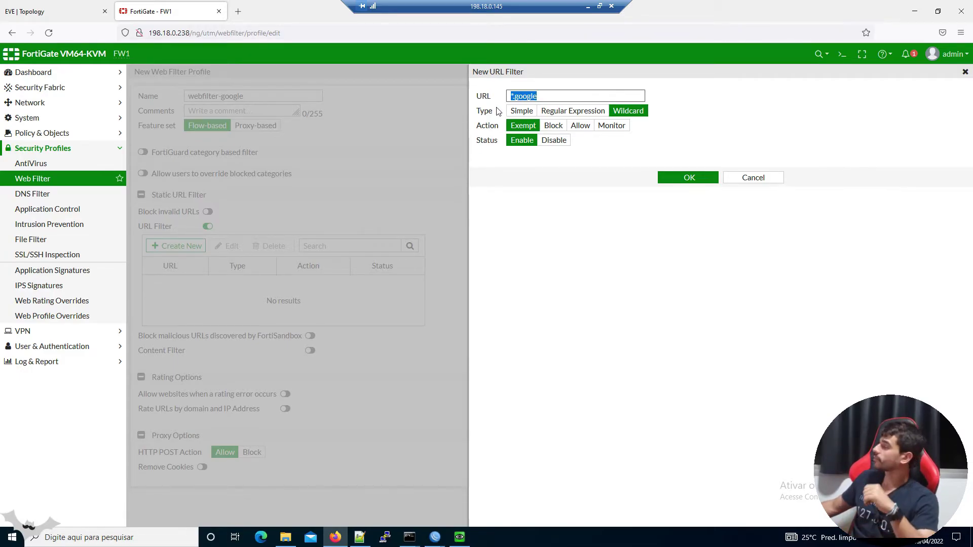
left_click(519, 97)
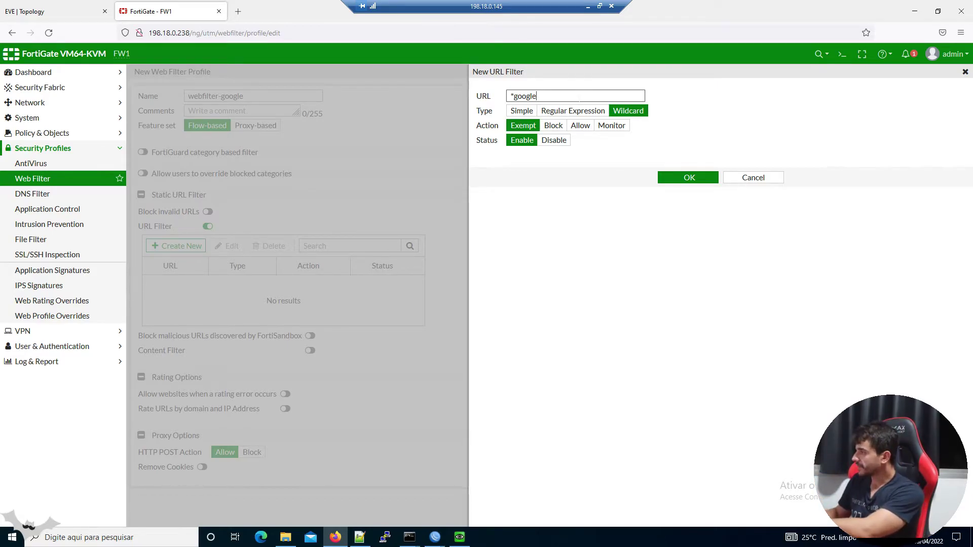
key("BackSpace")
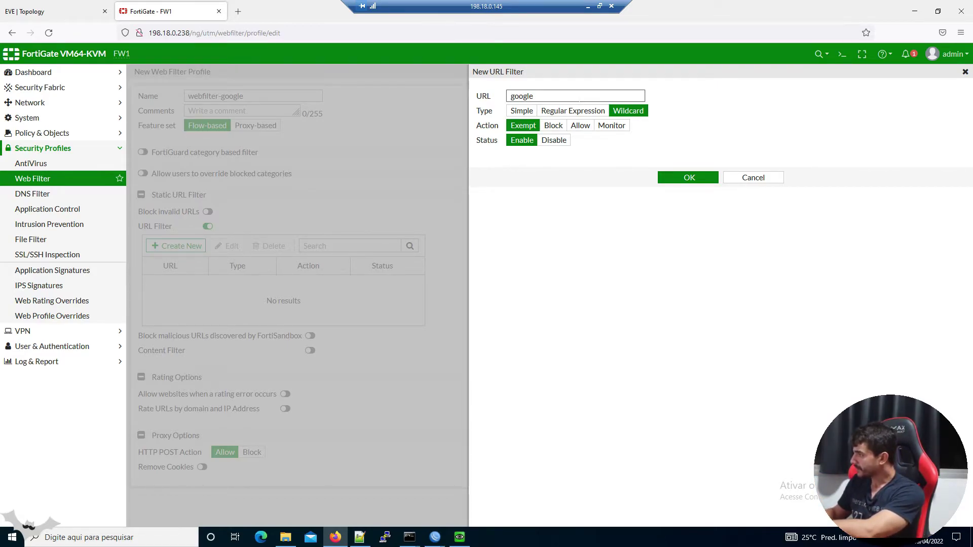
type(".com*")
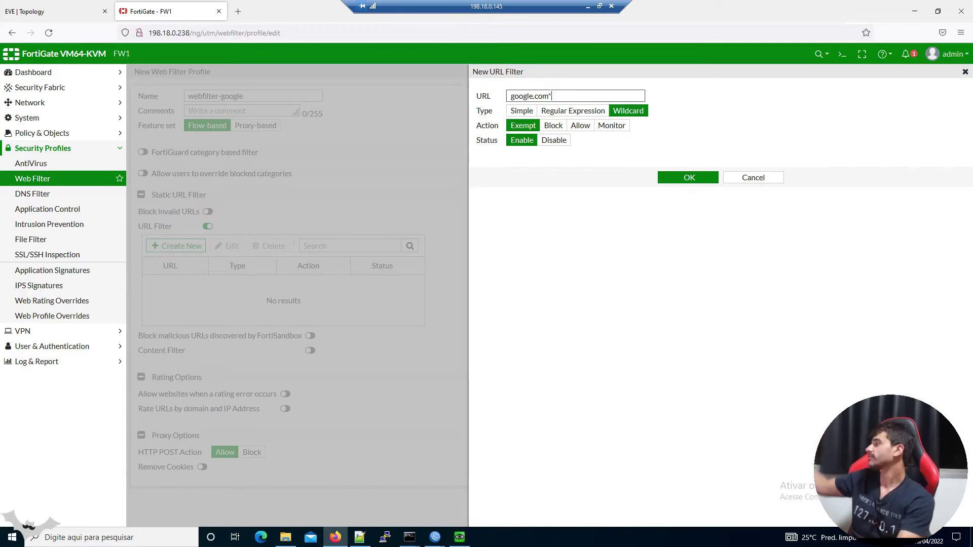
left_click_drag(552, 96, 510, 95)
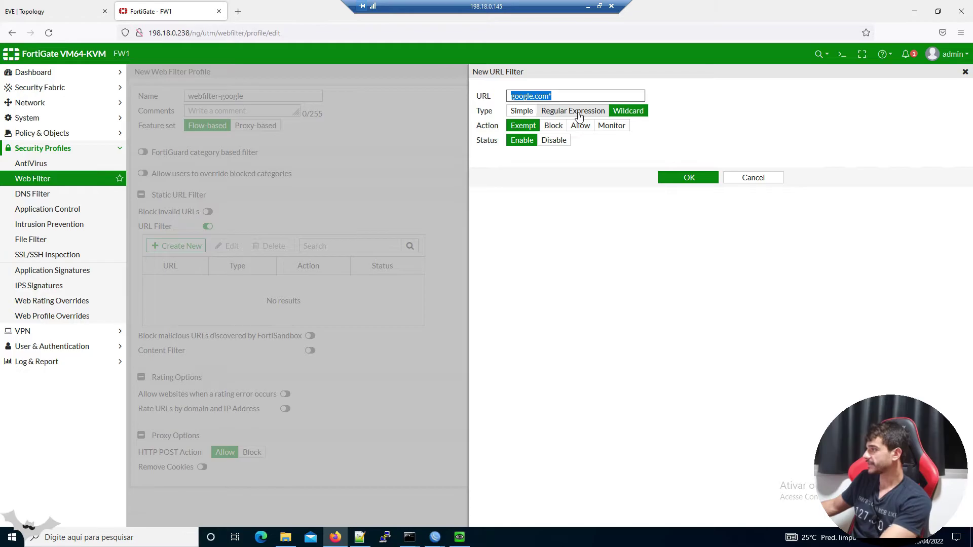
Keep the type Wildcard and move the asterisk to the front, making the pattern *google.com
left_click(578, 113)
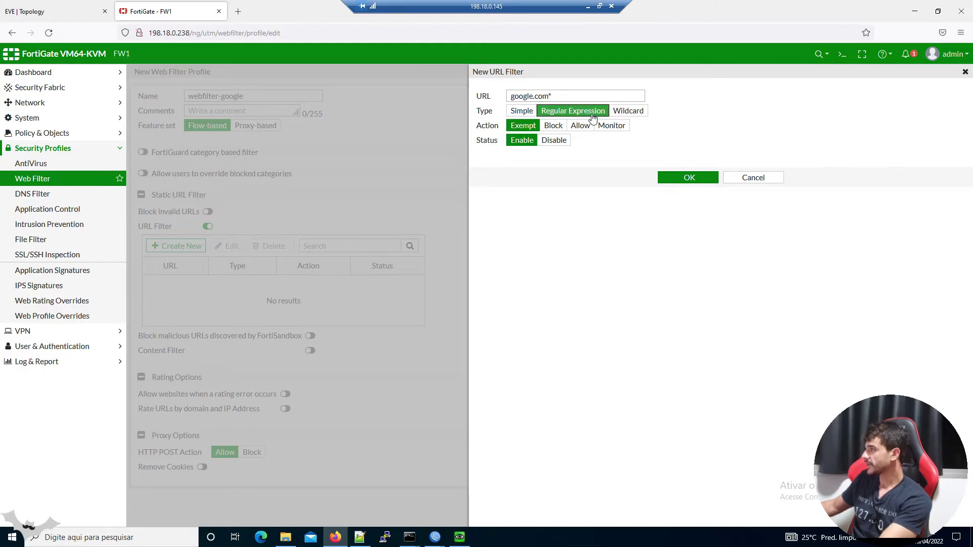
left_click(627, 111)
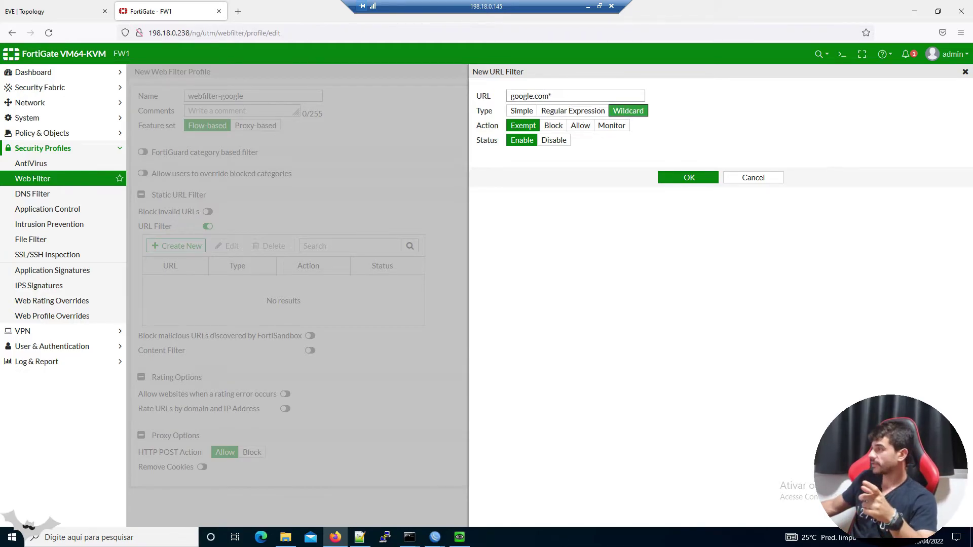
left_click(572, 96)
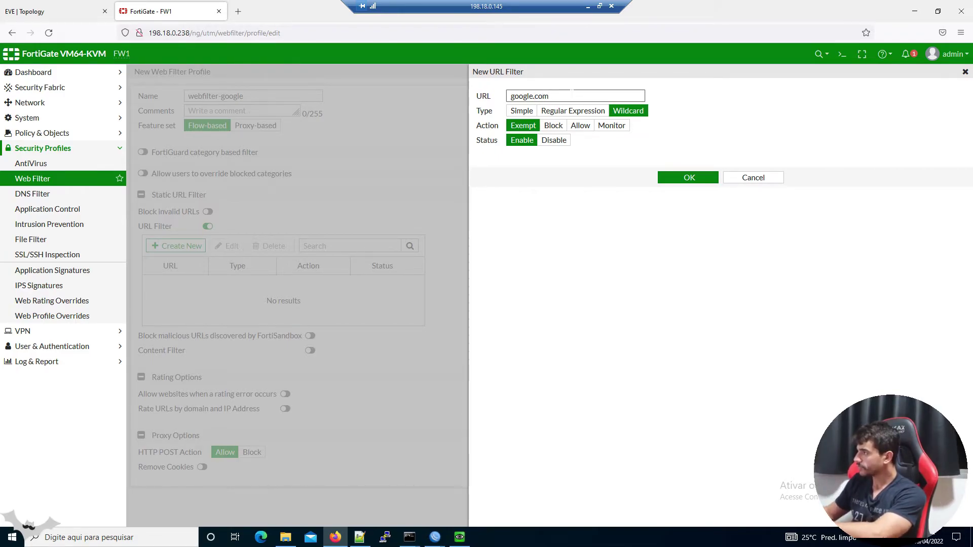
type("*")
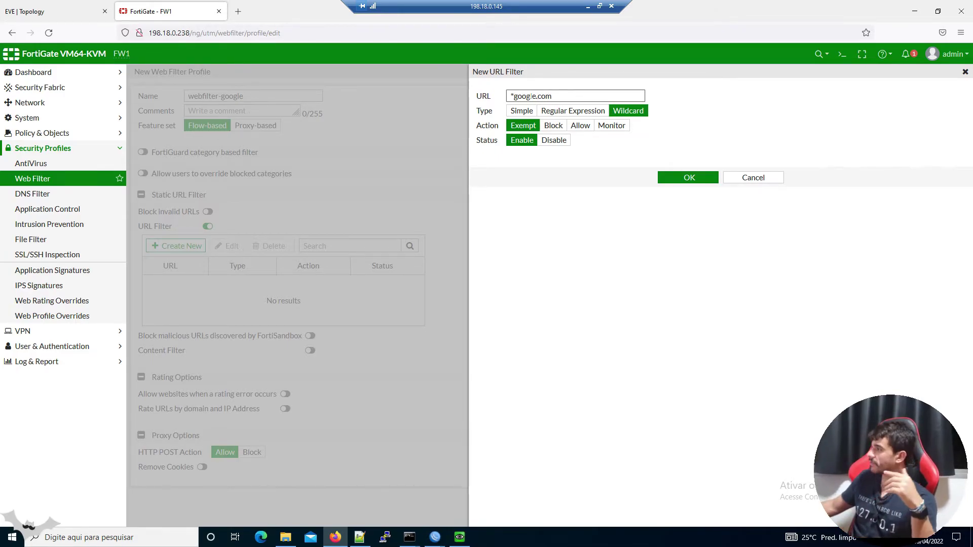
left_click_drag(514, 96, 600, 92)
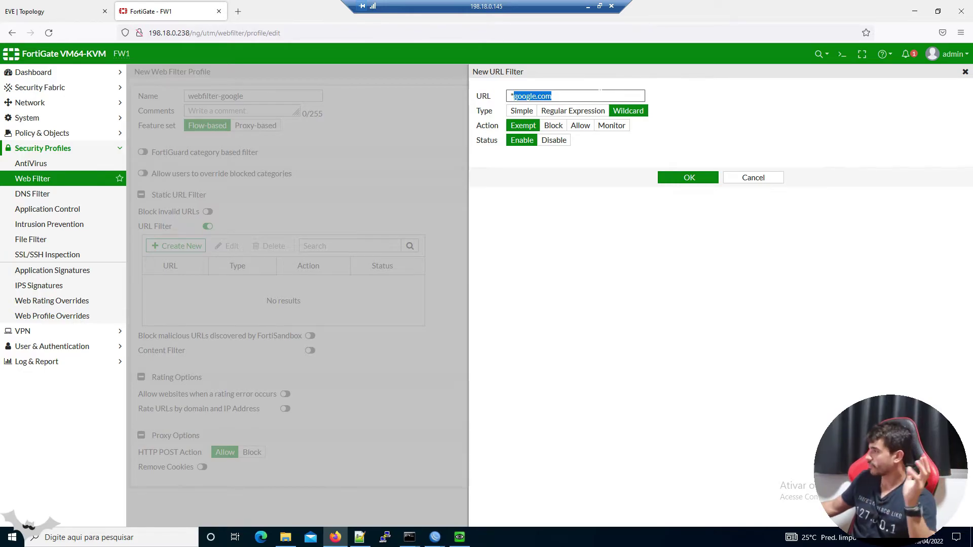
triple_click(562, 99)
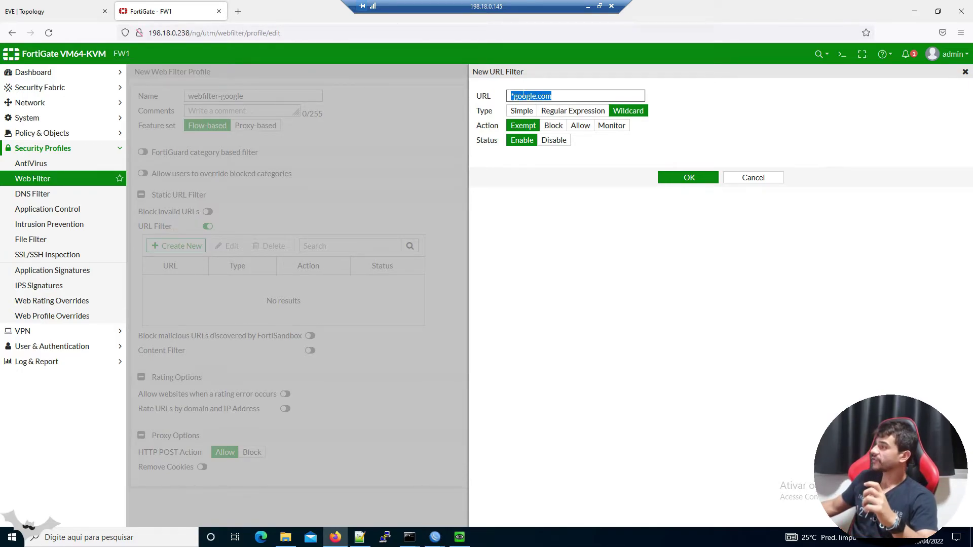
double_click(484, 127)
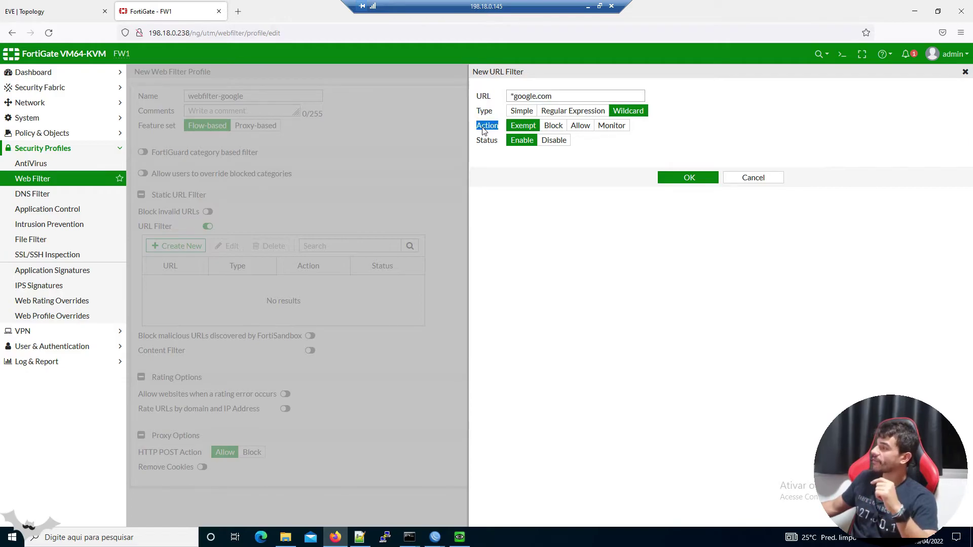
triple_click(591, 97)
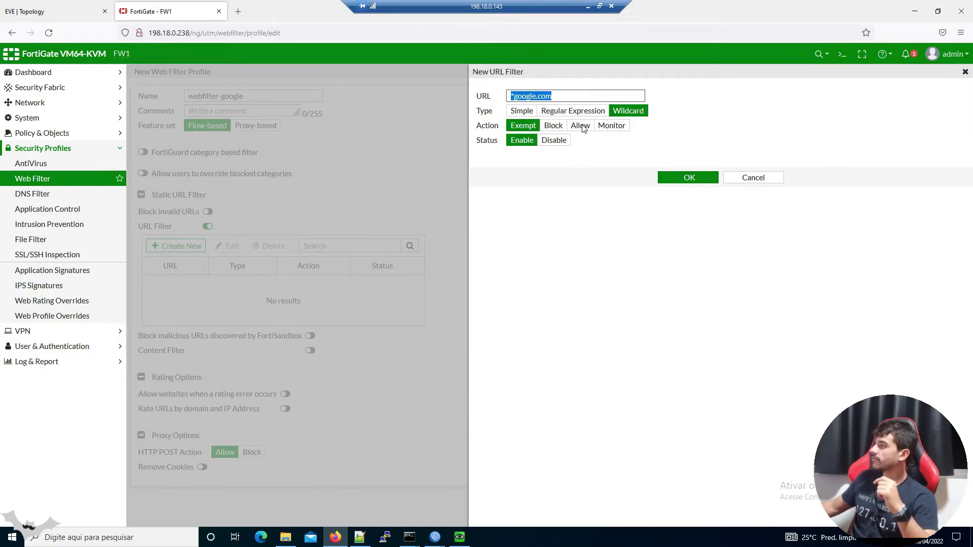
Set the *google.com URL filter to action Block and status Enable, then save the entry
left_click(554, 126)
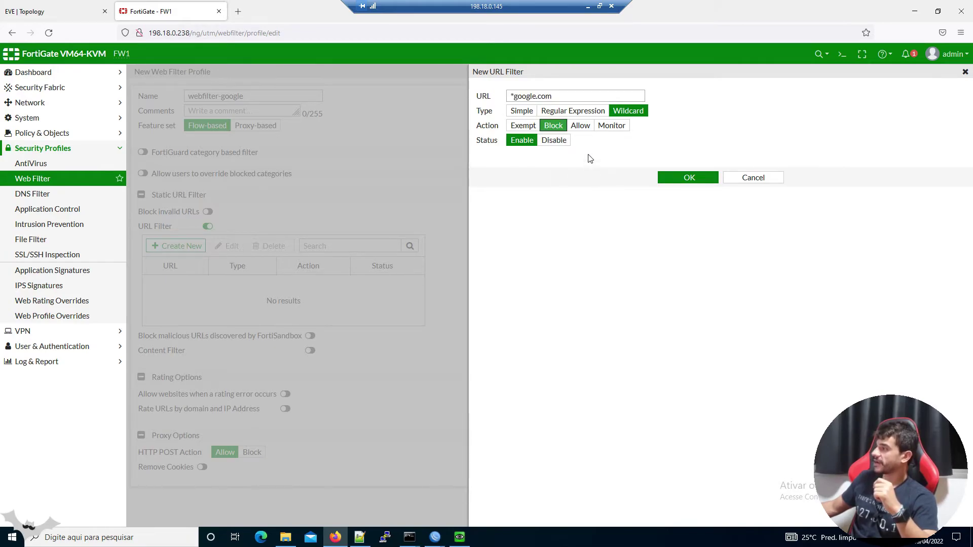
left_click(581, 126)
left_click(613, 125)
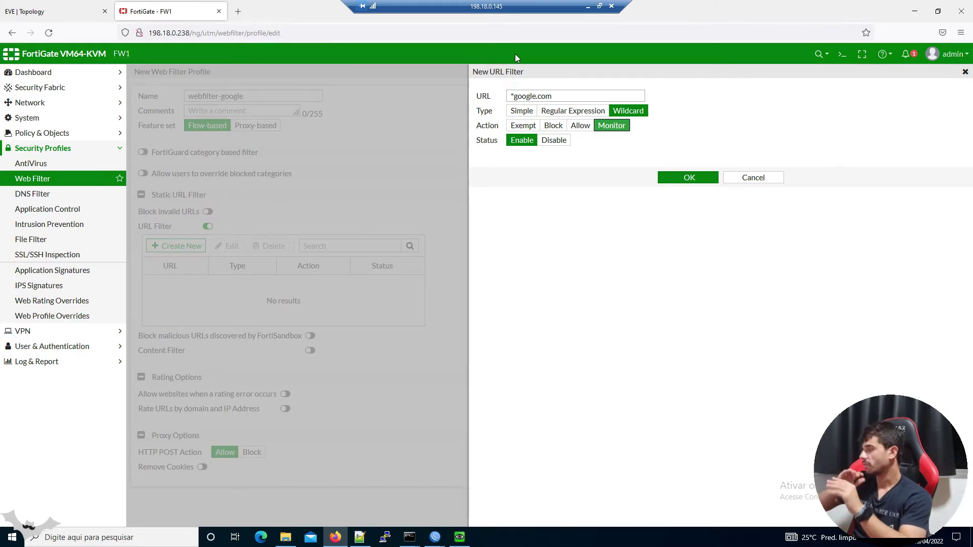
left_click(553, 127)
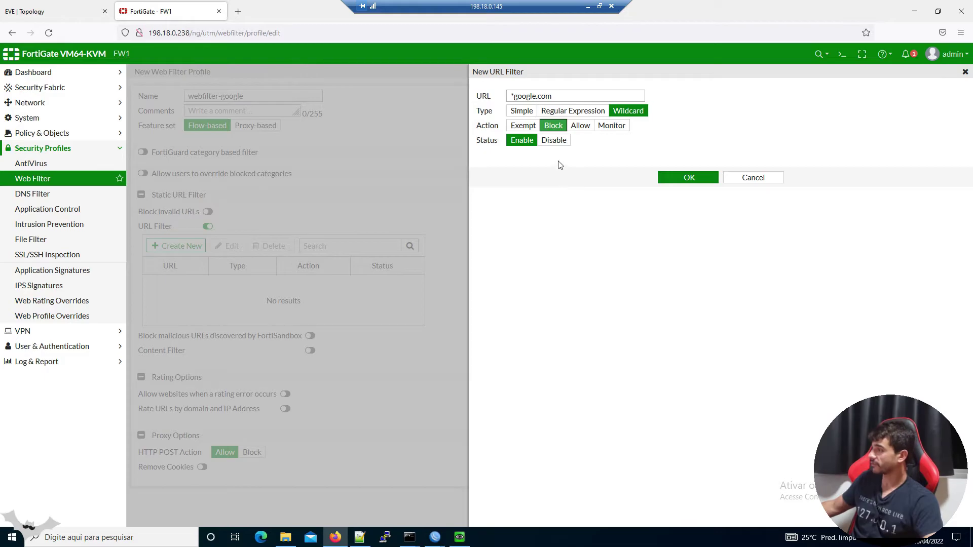
left_click(554, 143)
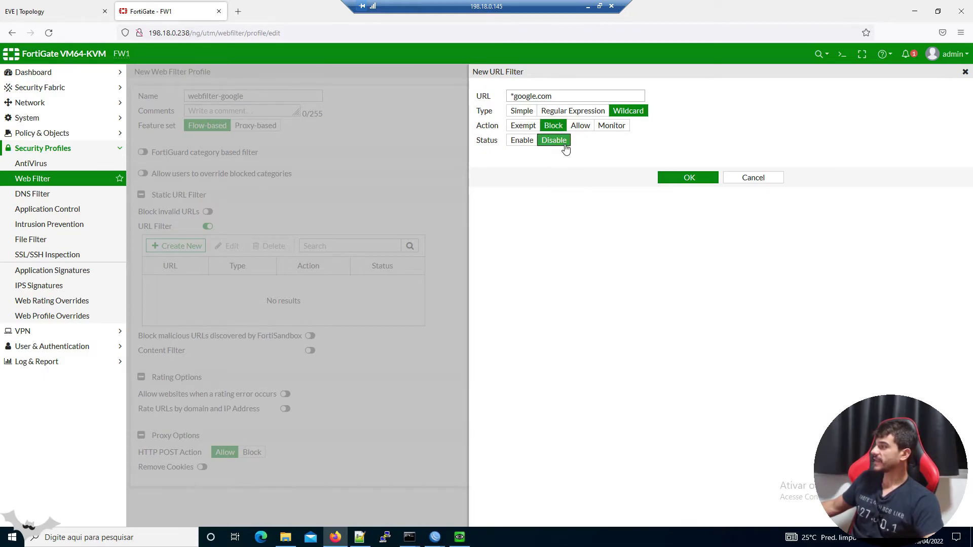
left_click_drag(572, 94, 427, 77)
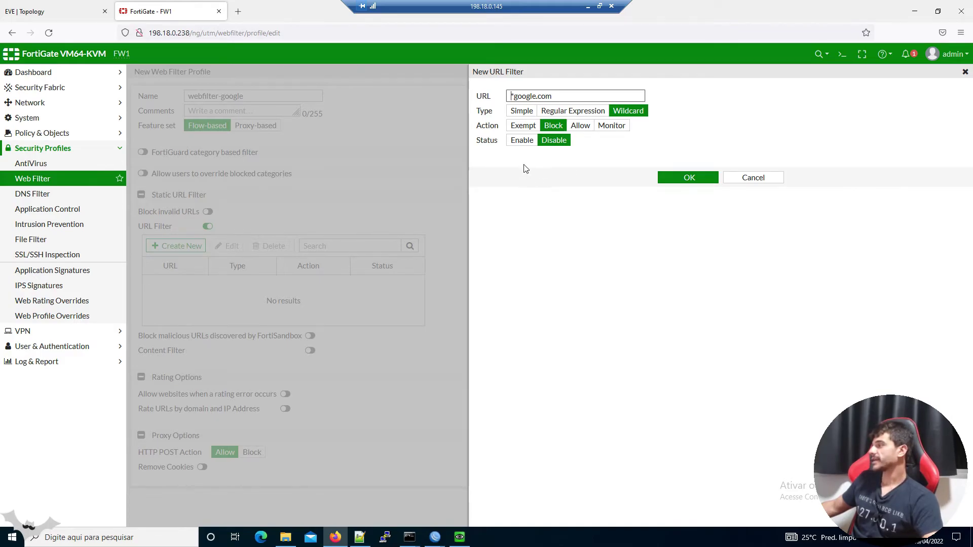
left_click(526, 142)
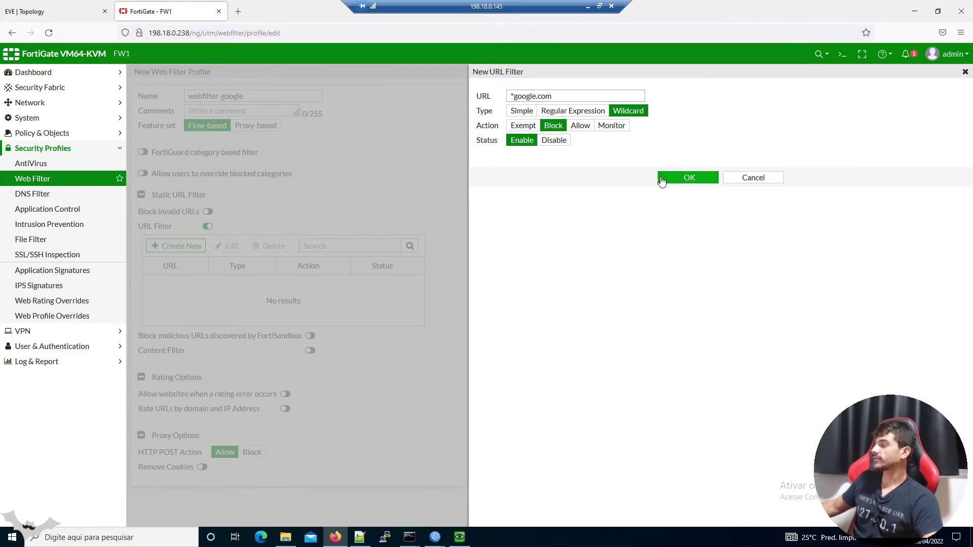
left_click(664, 179)
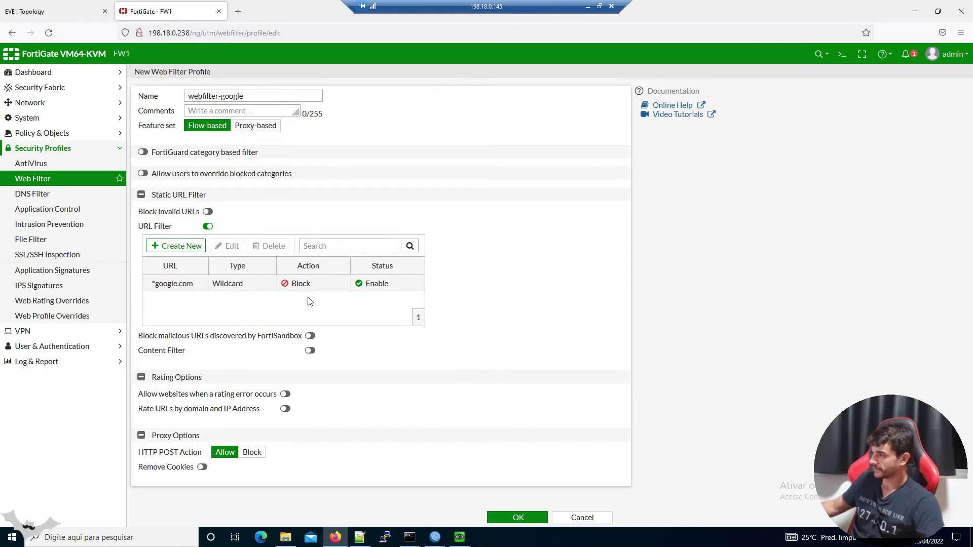
Leave Block invalid URLs, FortiSandbox and Content Filter off, and save the webfilter-google profile
left_click(228, 284)
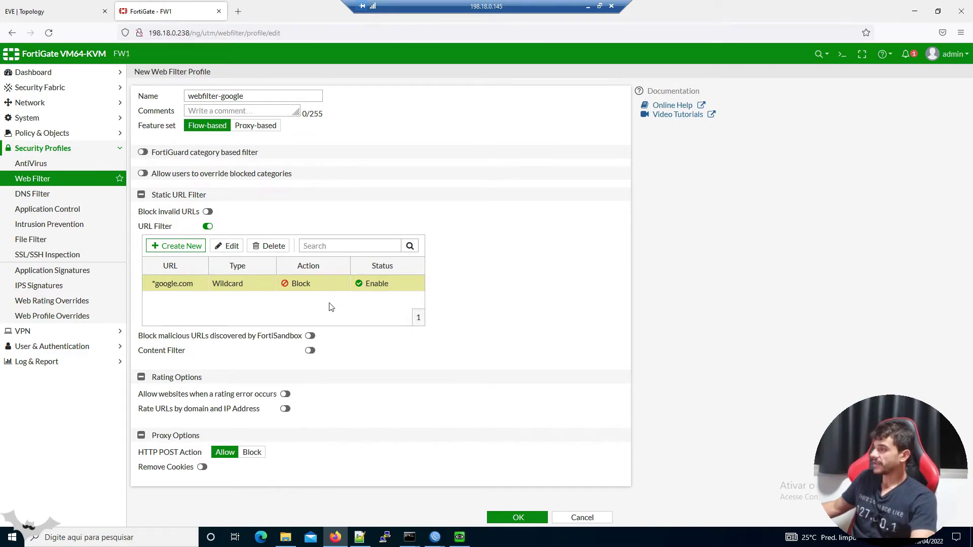
left_click(208, 213)
left_click(208, 212)
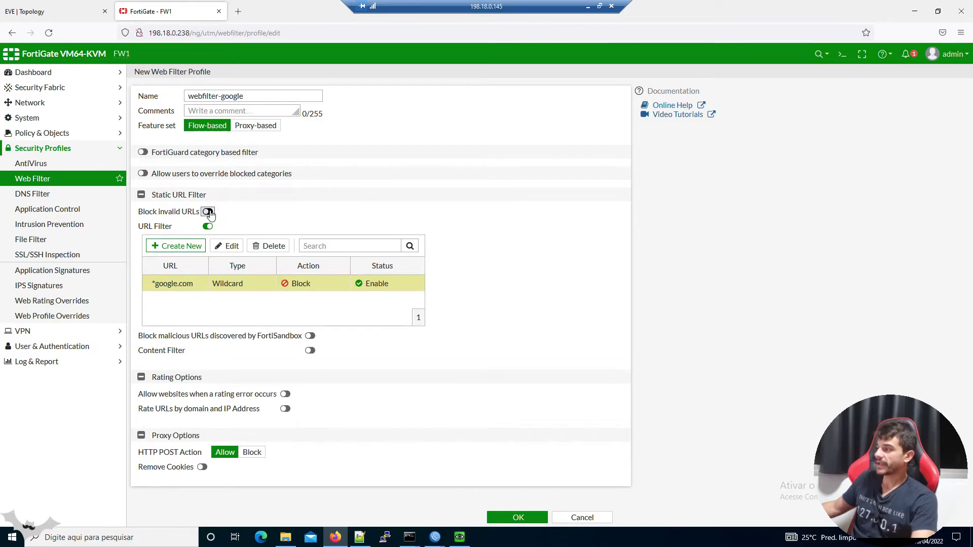
left_click(310, 336)
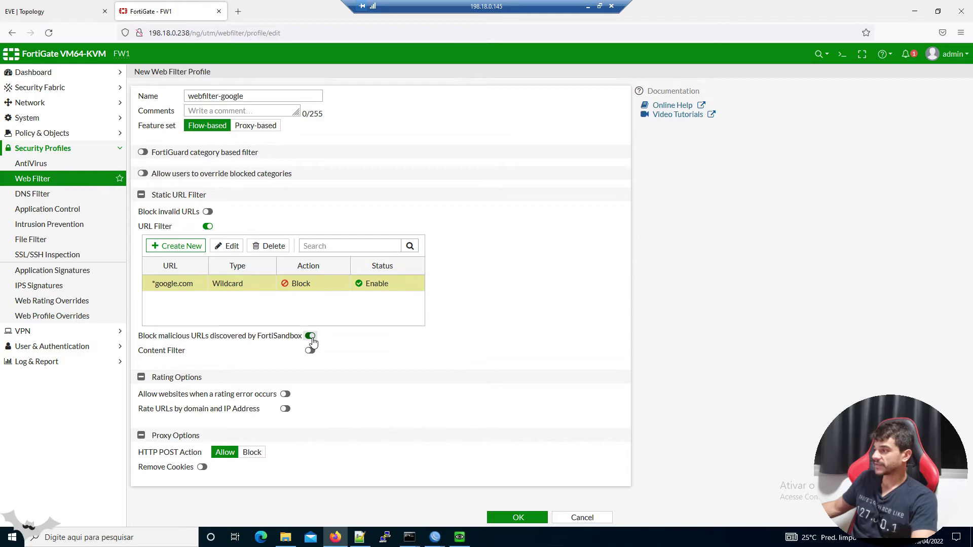
left_click(310, 337)
left_click(310, 351)
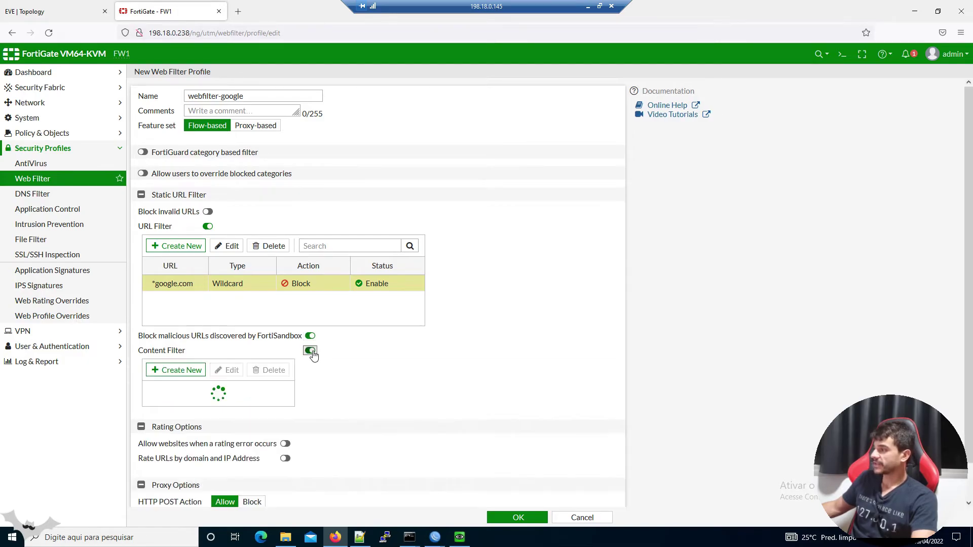
left_click(310, 350)
left_click(310, 336)
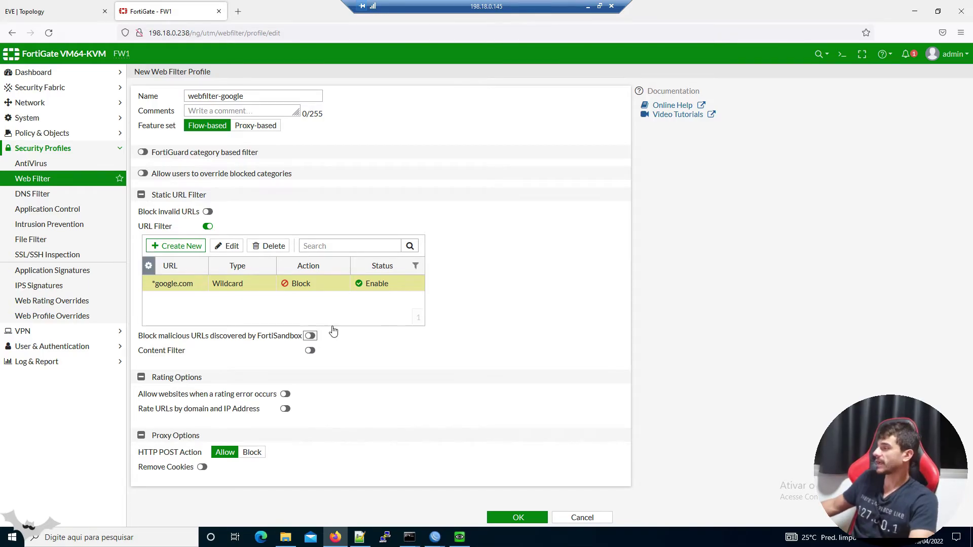
left_click(519, 521)
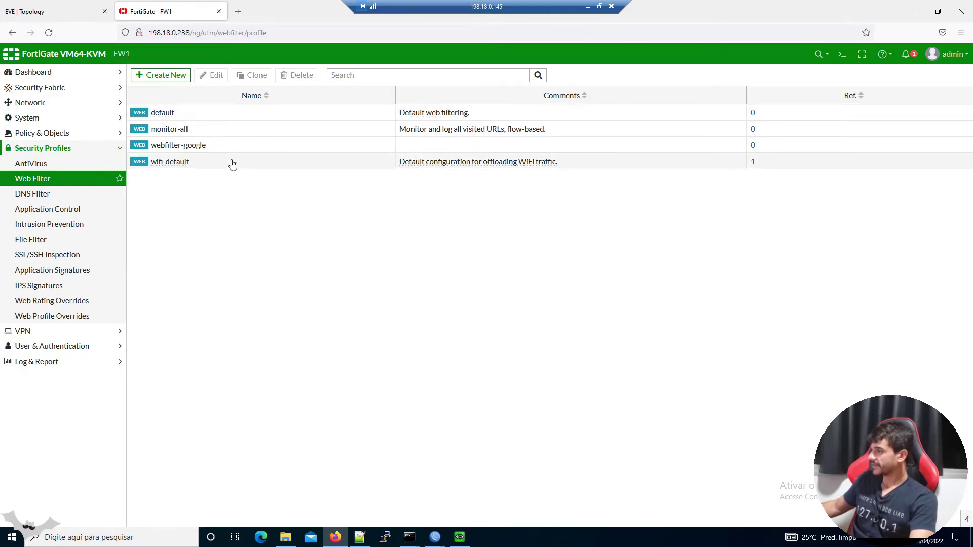
In the Windows VM, launch Microsoft Edge and load google.com
left_click(221, 148)
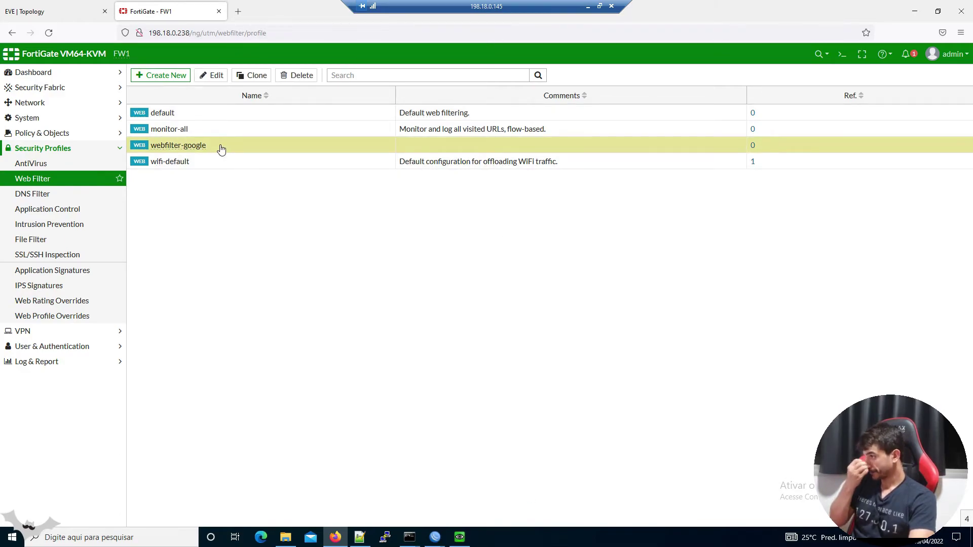
left_click(460, 537)
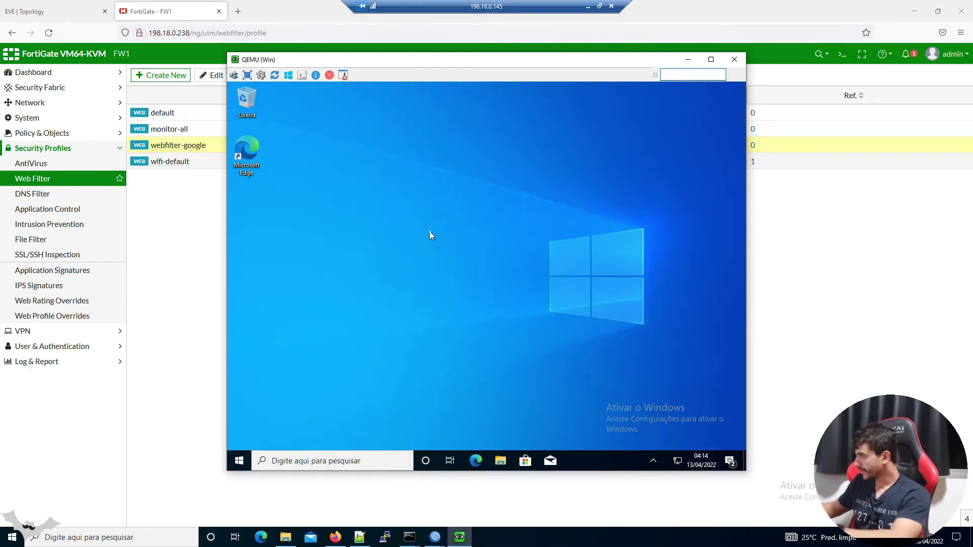
right_click(451, 335)
left_click(463, 366)
left_click(475, 460)
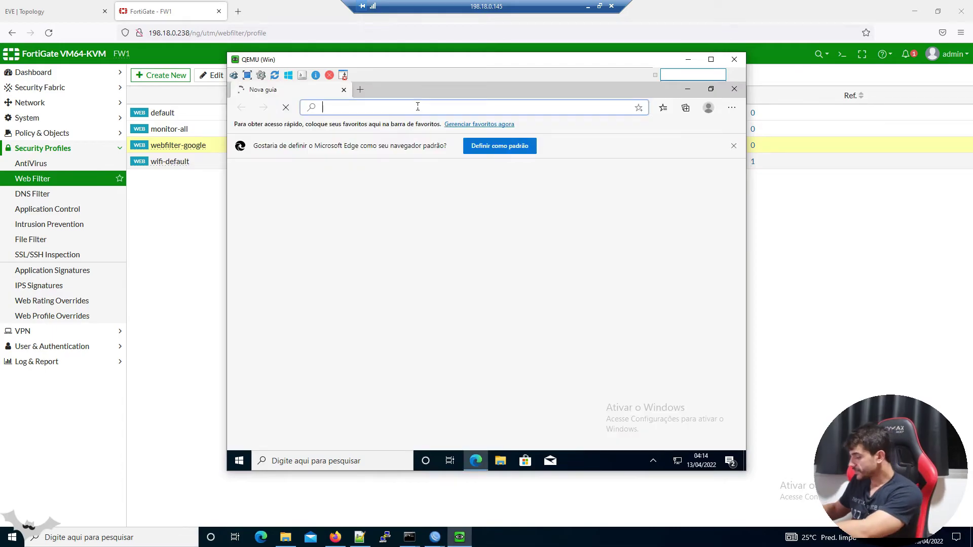
type("google.com")
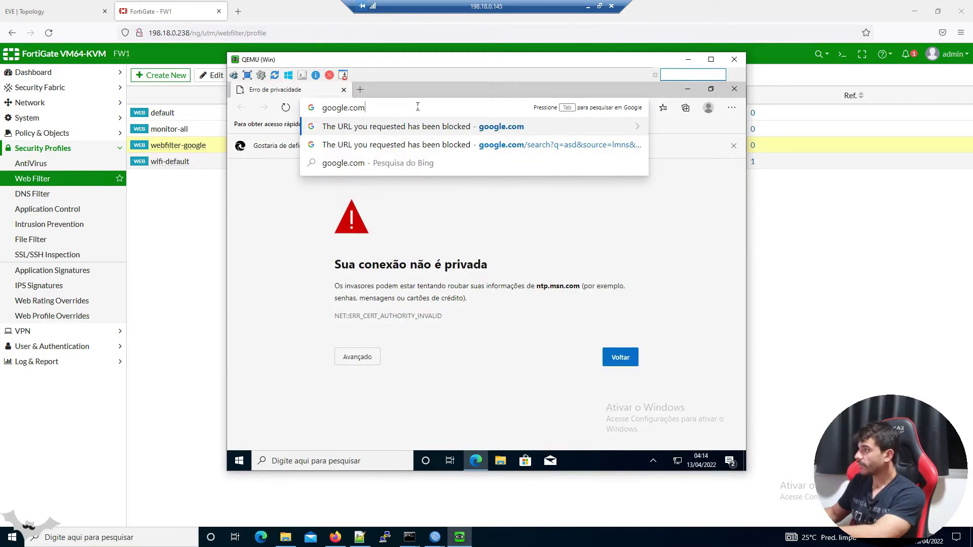
key("Return")
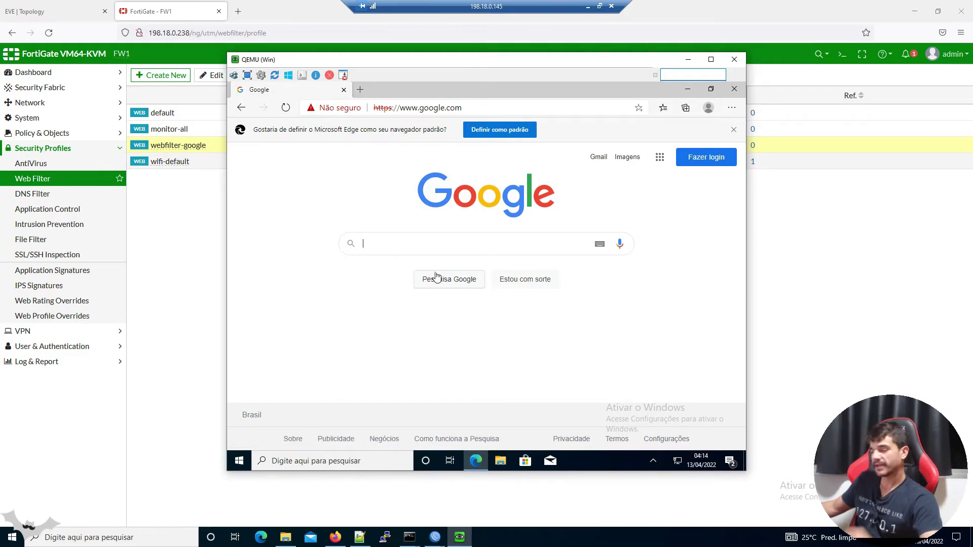
Search Google for 'asAS', close Edge, and reselect webfilter-google in FortiGate's profile list
type("asAS")
key("Return")
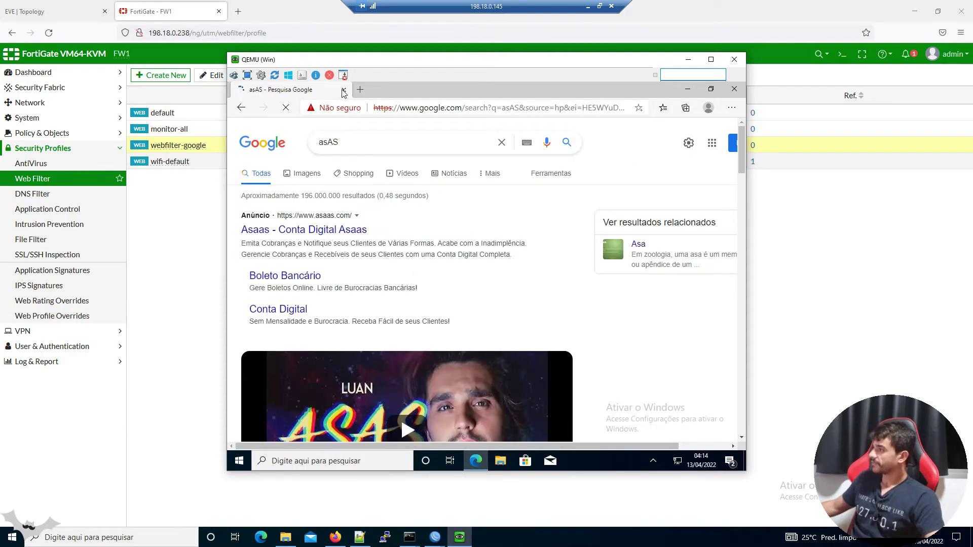
left_click(343, 90)
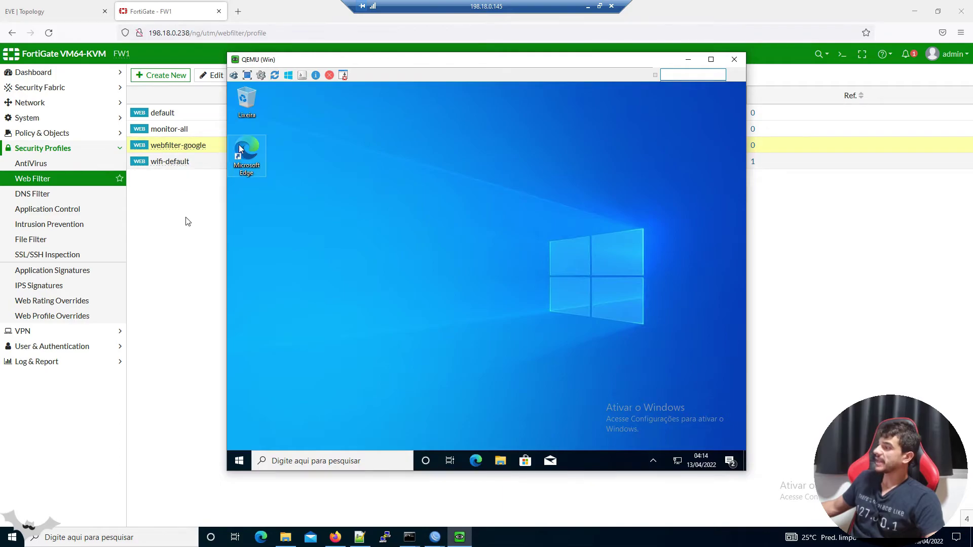
left_click(188, 221)
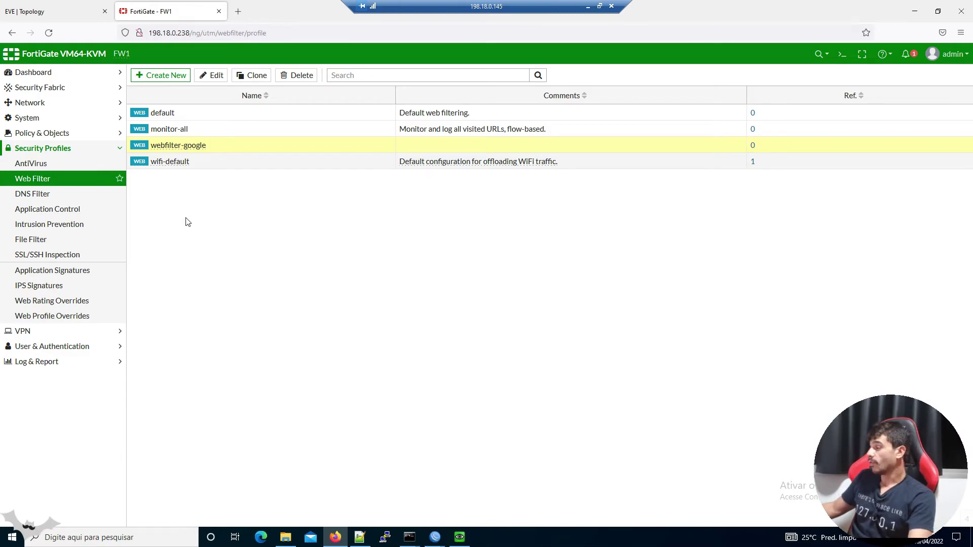
left_click(205, 152)
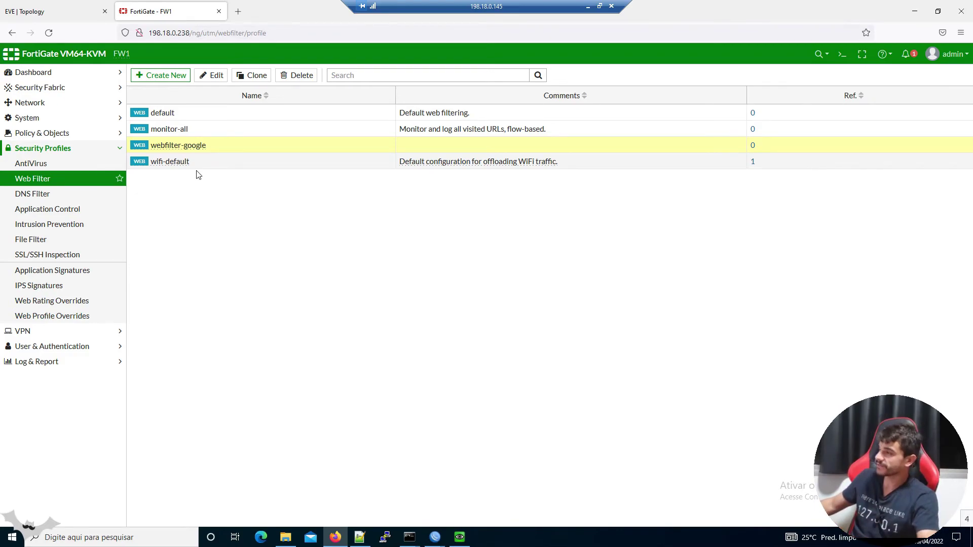
Under Policy & Objects > Firewall Policy, open LAN-TO-INTERNET in the Edit Policy page
left_click(45, 134)
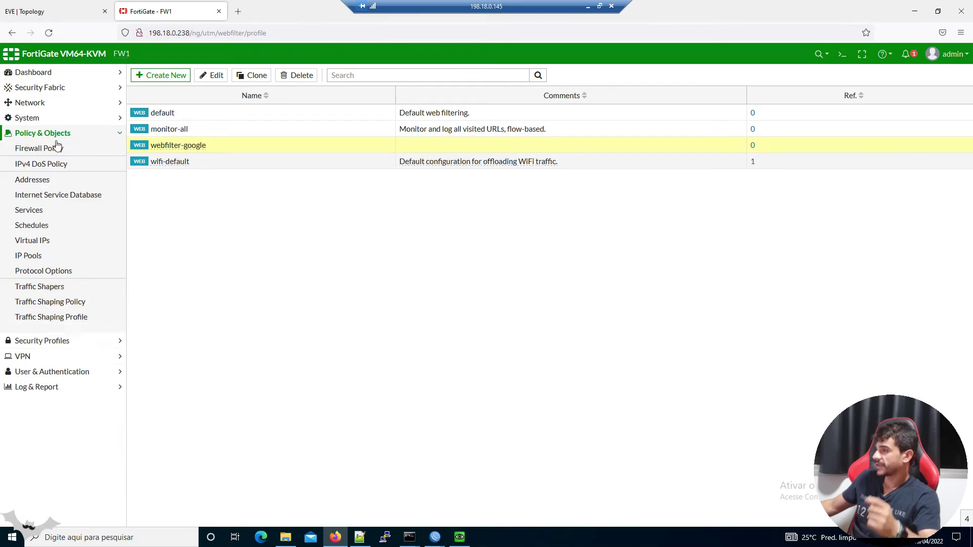
left_click(60, 149)
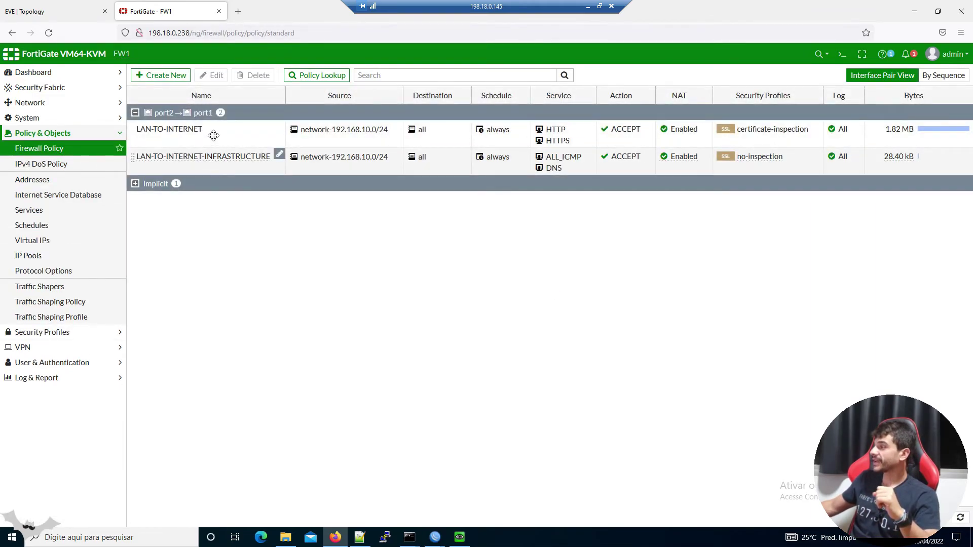
left_click(239, 131)
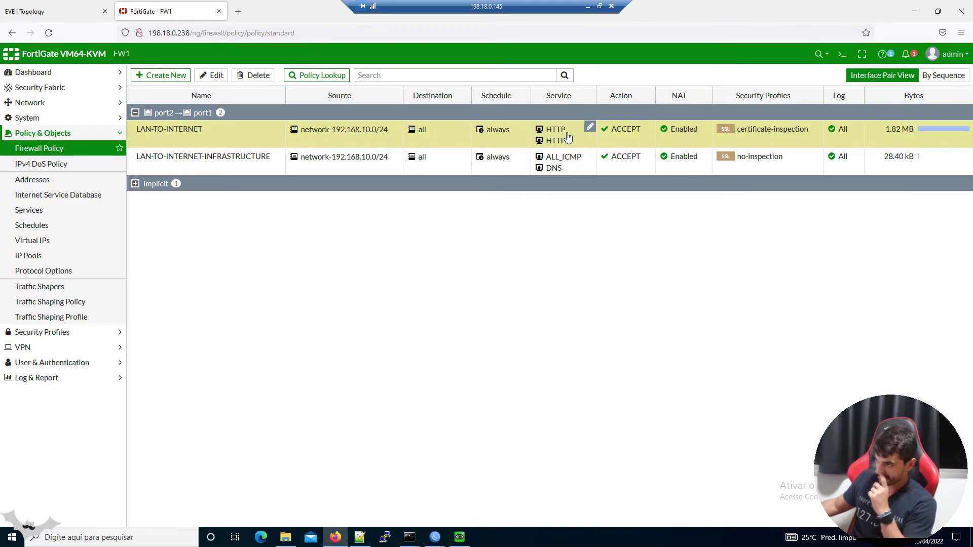
left_click(212, 80)
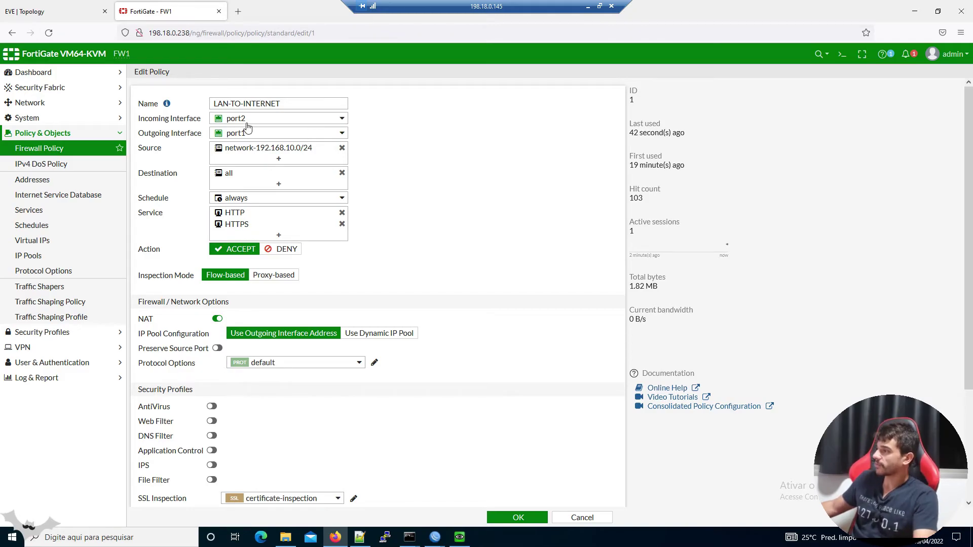
left_click(50, 11)
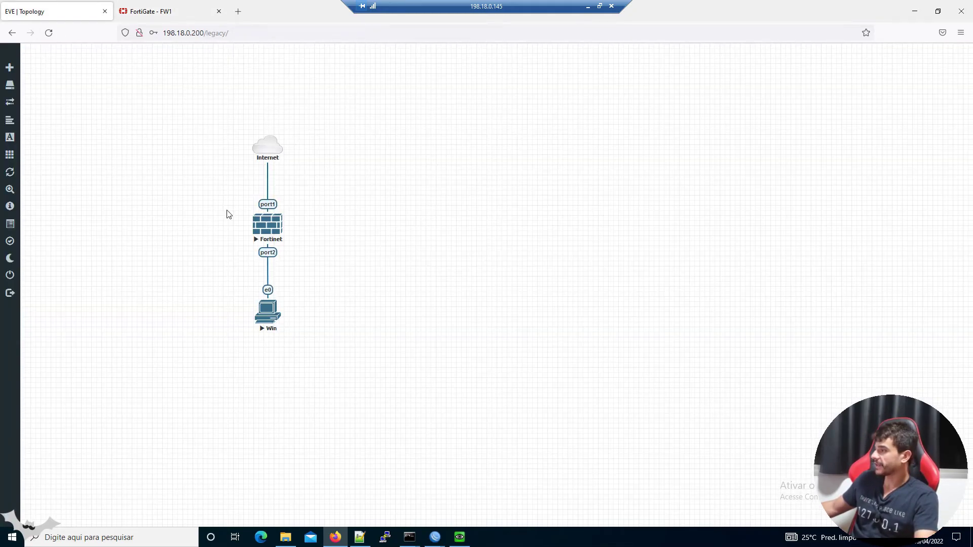
left_click(168, 13)
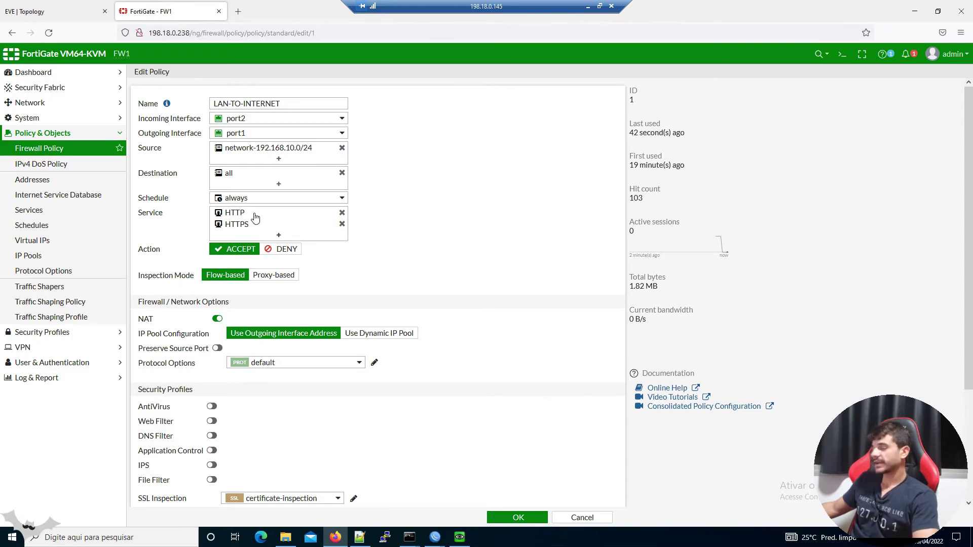
mouse_move(255, 217)
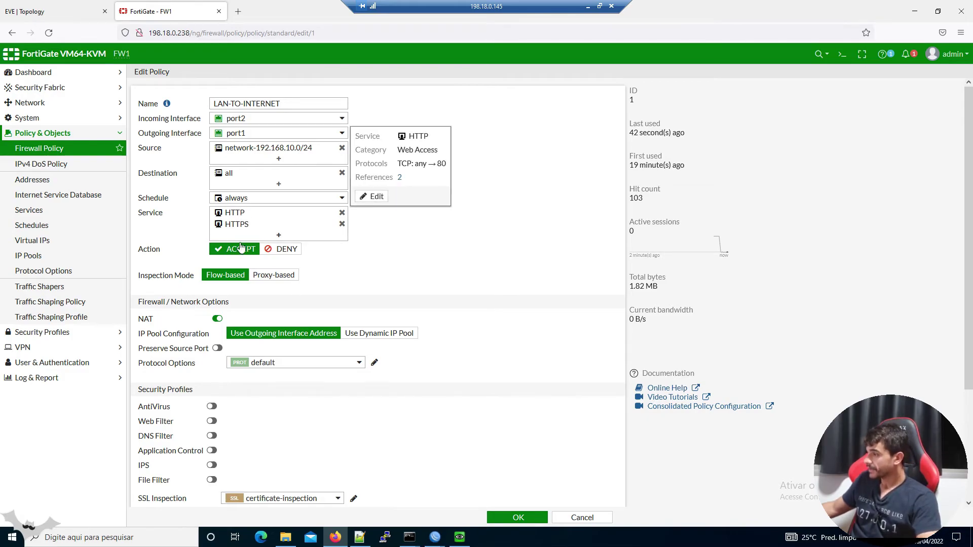
scroll(299, 324, "down", 2)
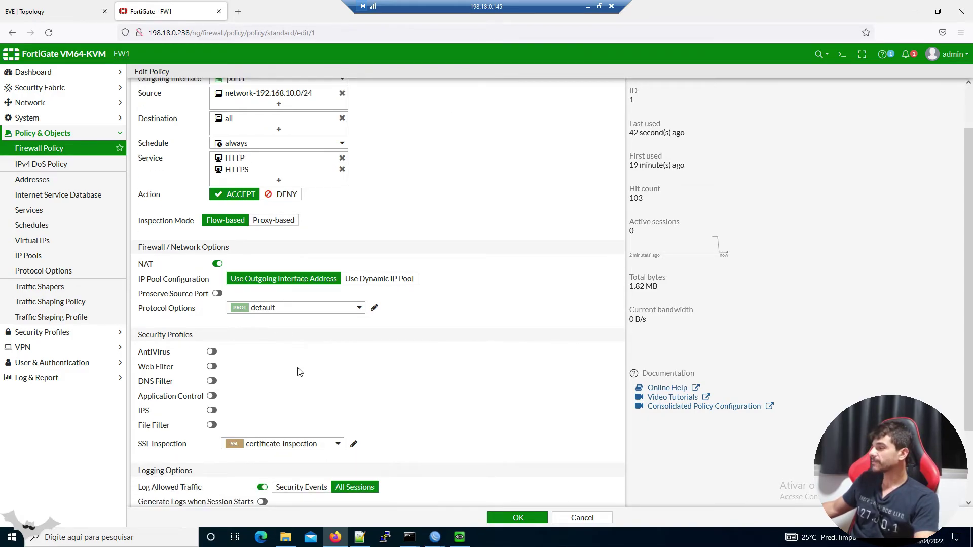
scroll(267, 343, "down", 2)
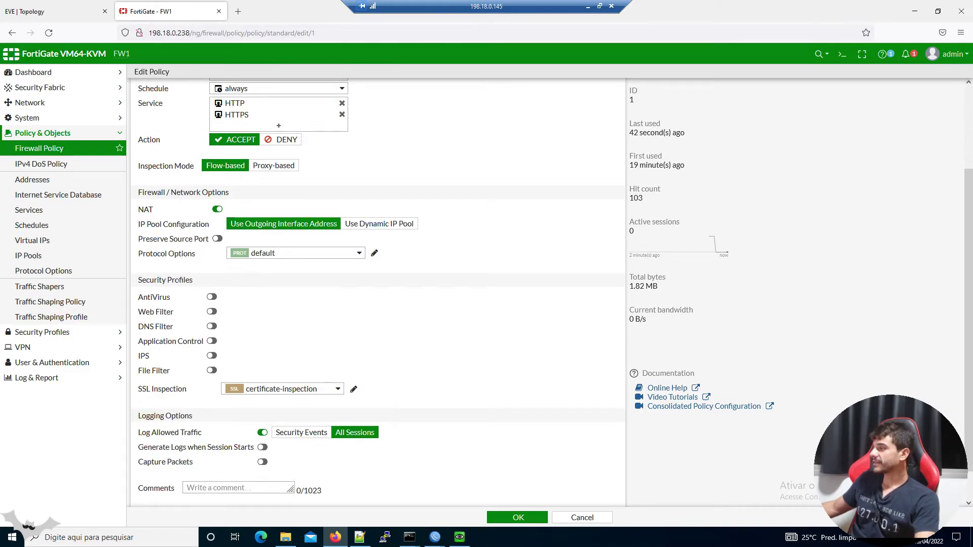
triple_click(184, 279)
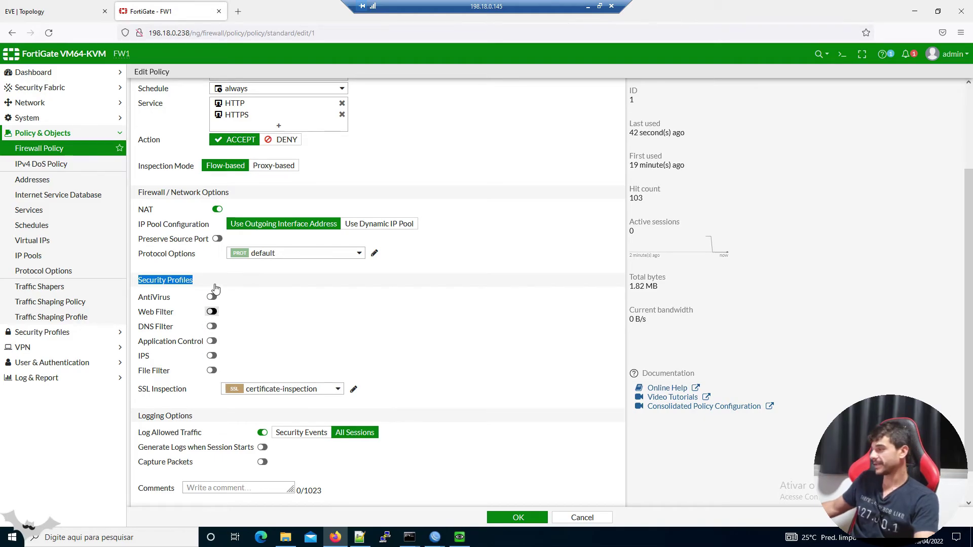
Enable Web Filter with the webfilter-google profile on LAN-TO-INTERNET and save the policy
left_click(212, 312)
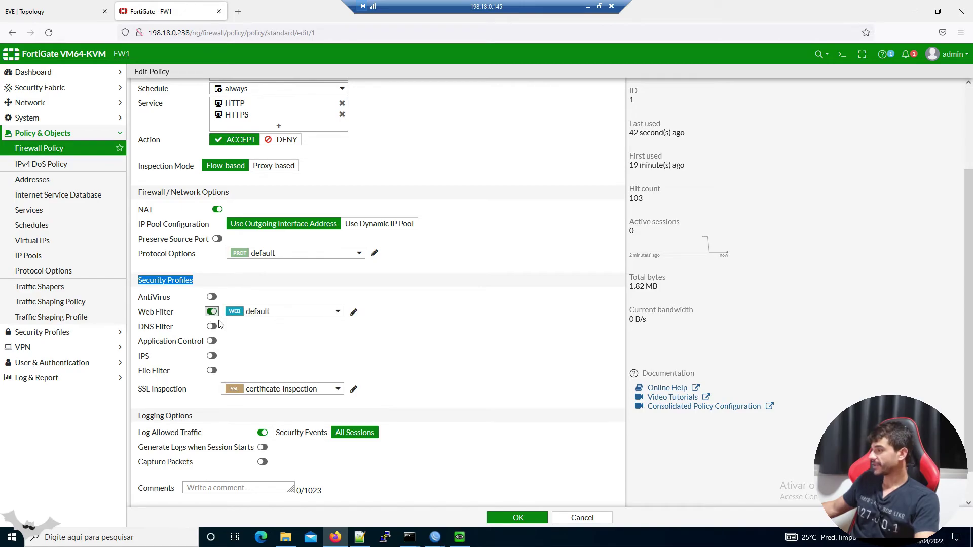
left_click(330, 313)
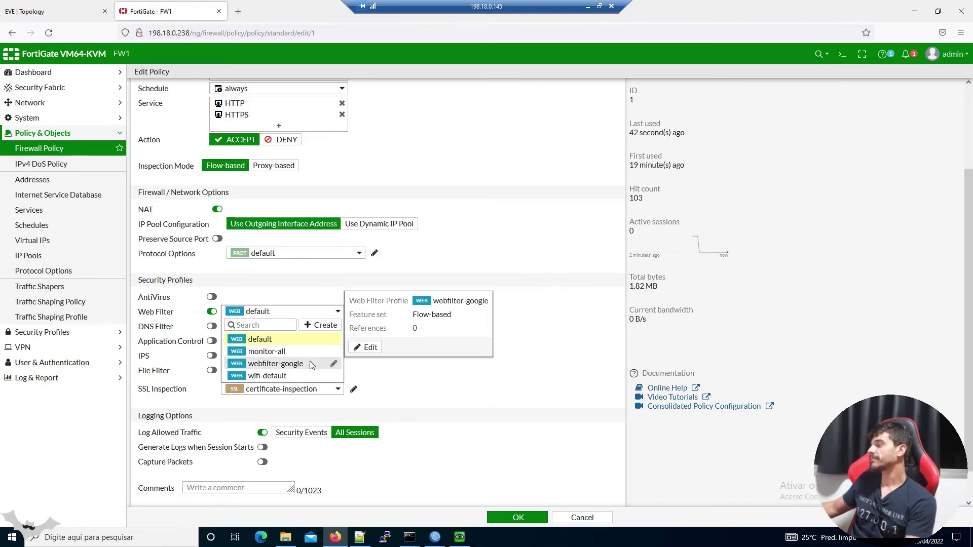
left_click(310, 364)
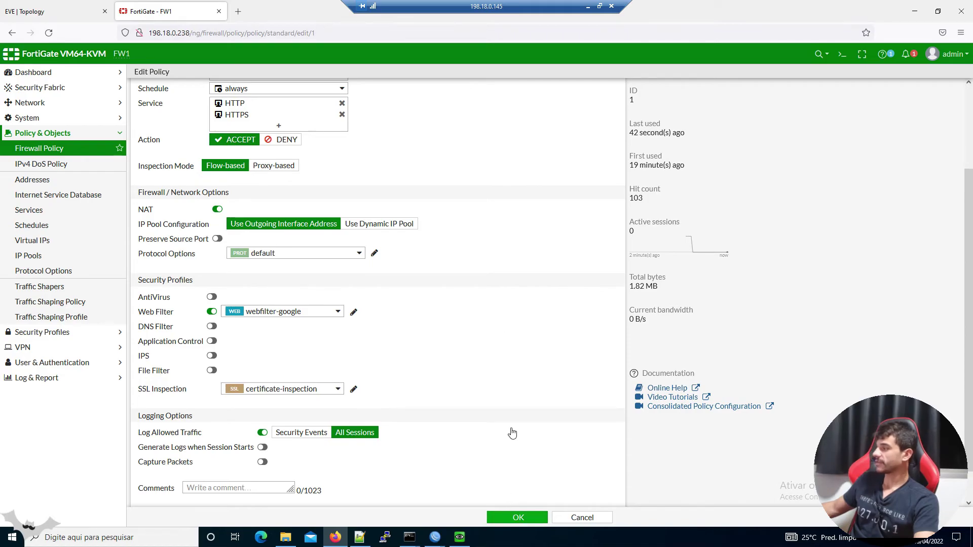
key("Return")
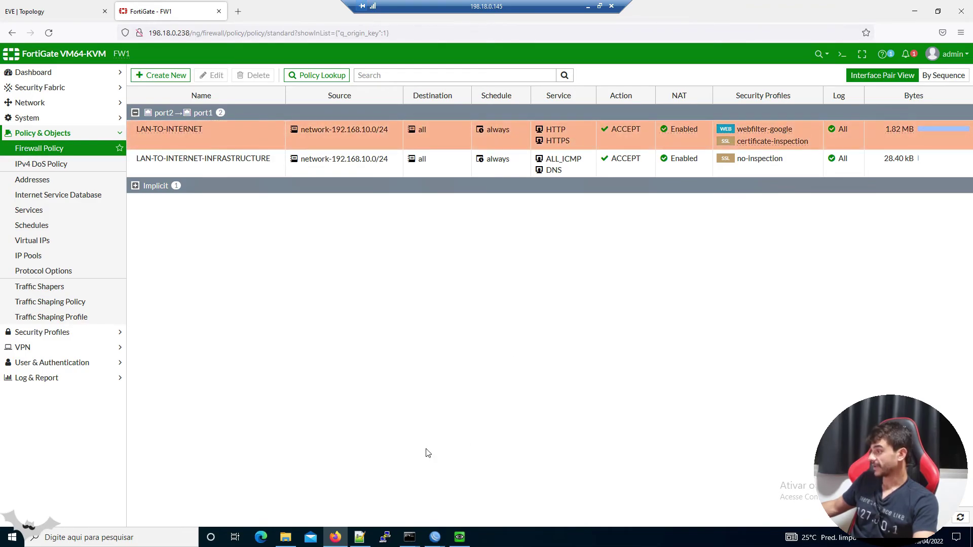
In the Windows VM, browse to google.com in Edge and dismiss the translation offer
left_click(460, 536)
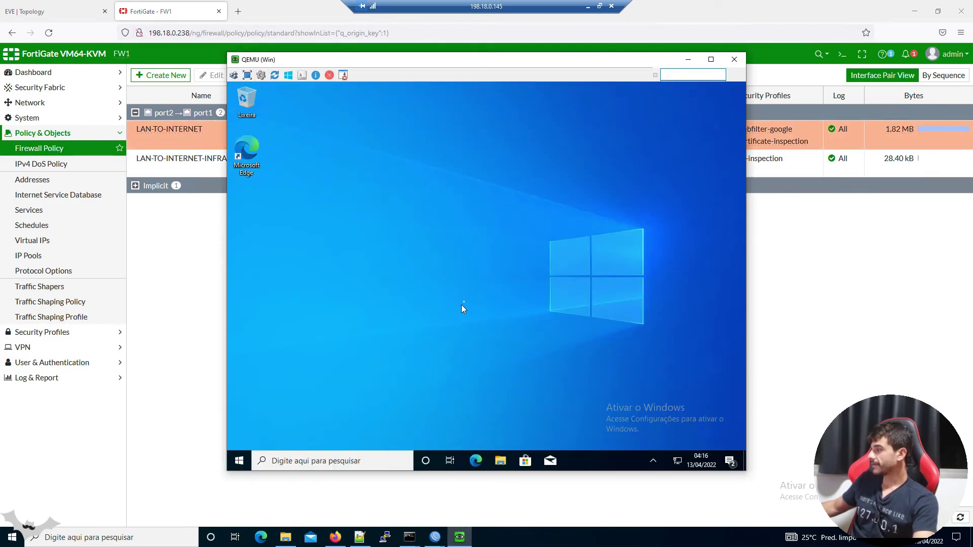
left_click(476, 460)
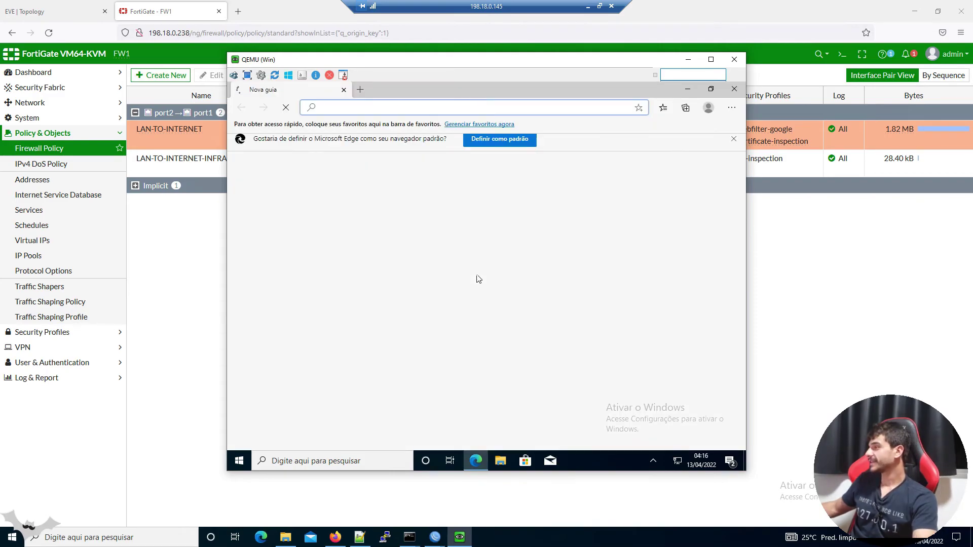
type("GOOG")
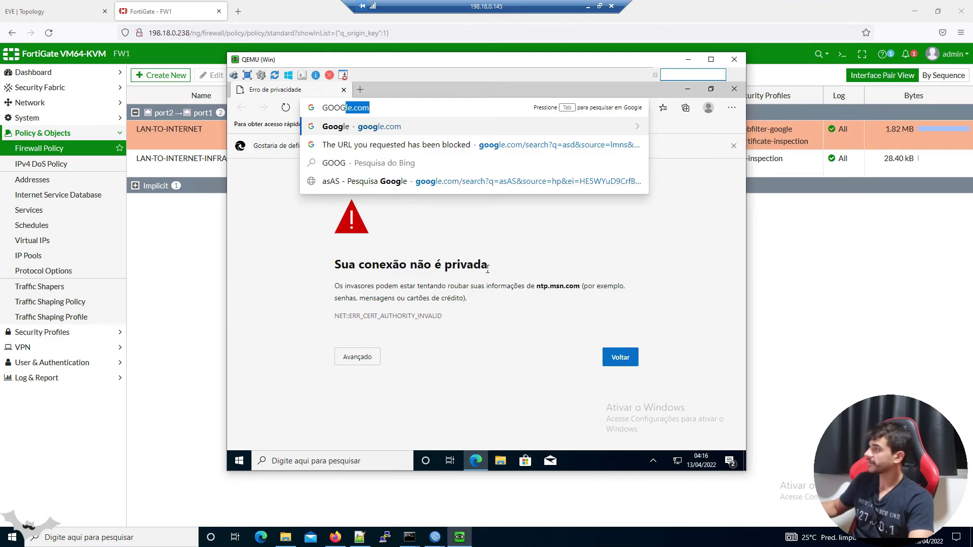
key("Return")
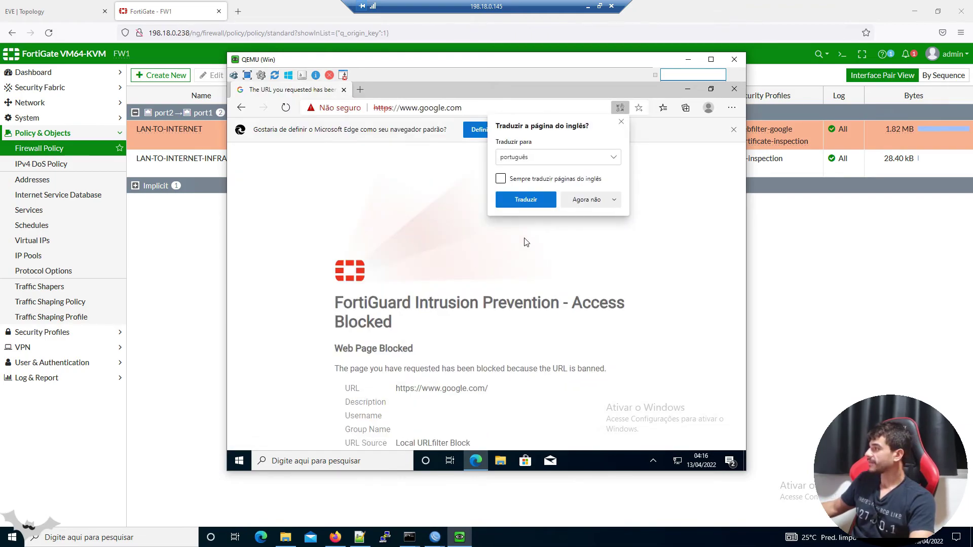
left_click(621, 122)
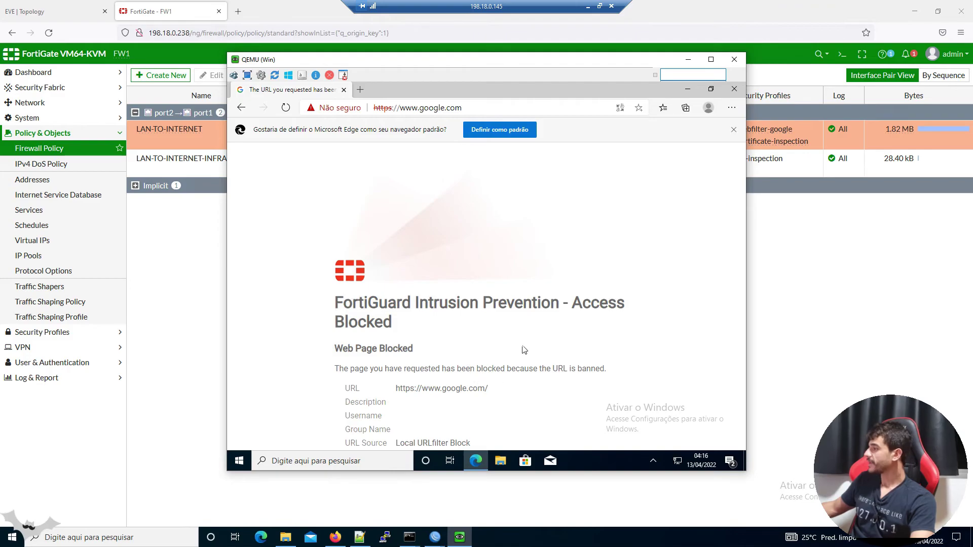
Review the FortiGuard Web Page Blocked details, then return to the FortiGate policy list
triple_click(428, 388)
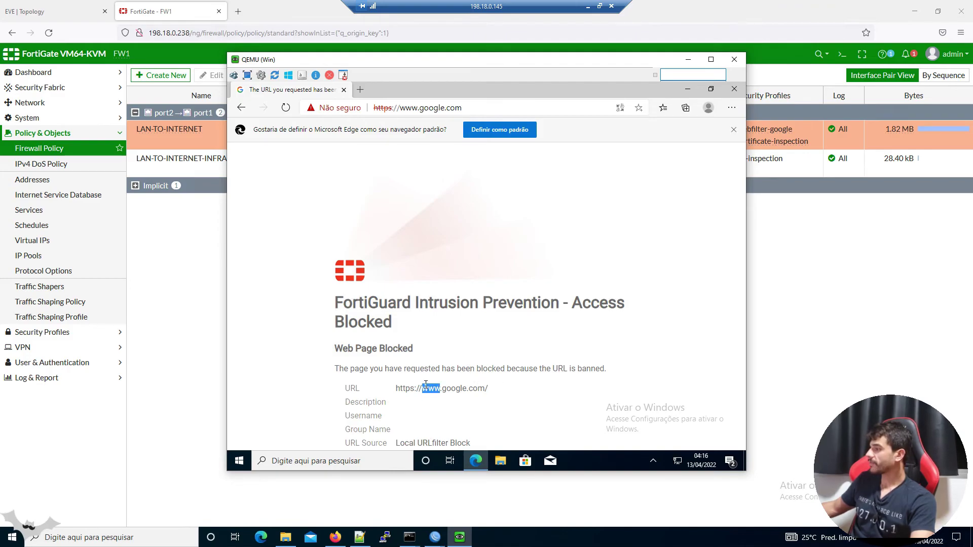
triple_click(390, 349)
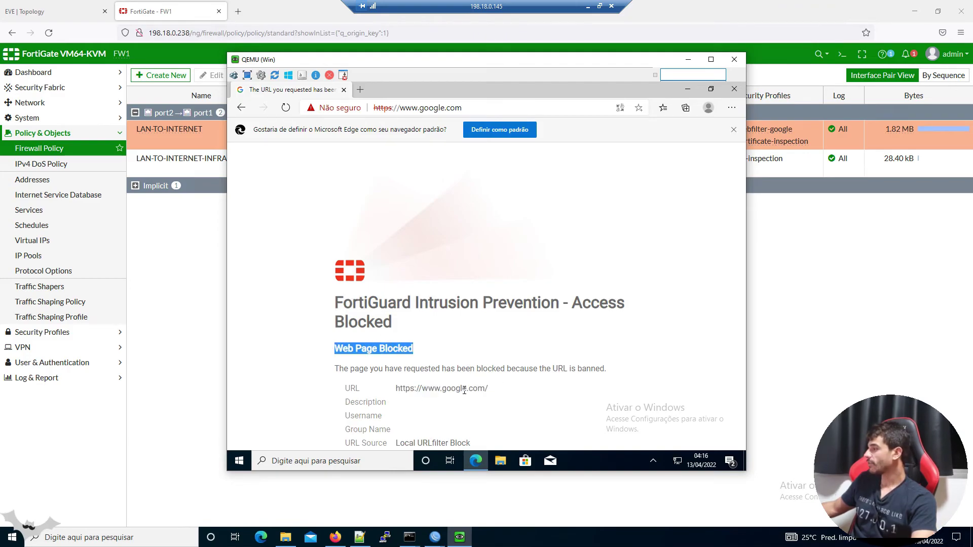
left_click_drag(404, 443, 488, 444)
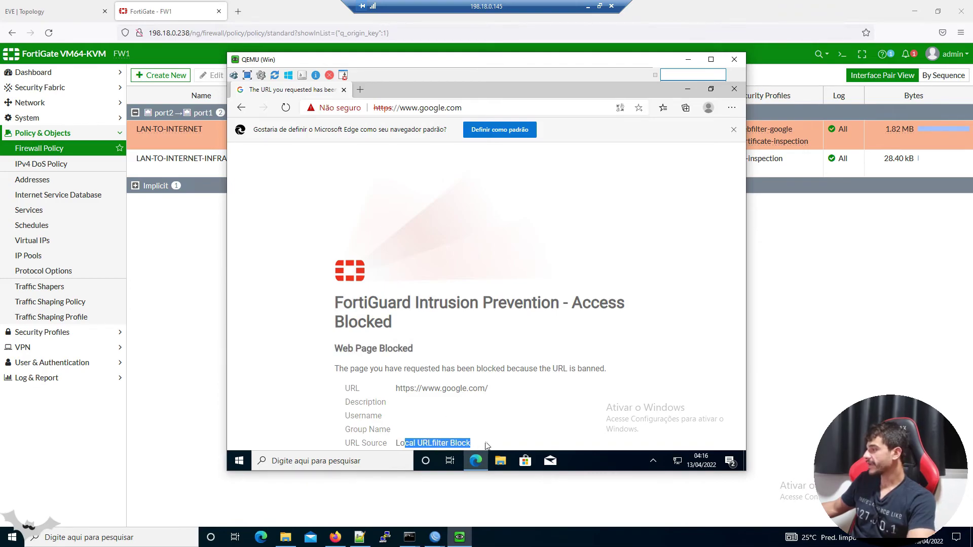
left_click(504, 300)
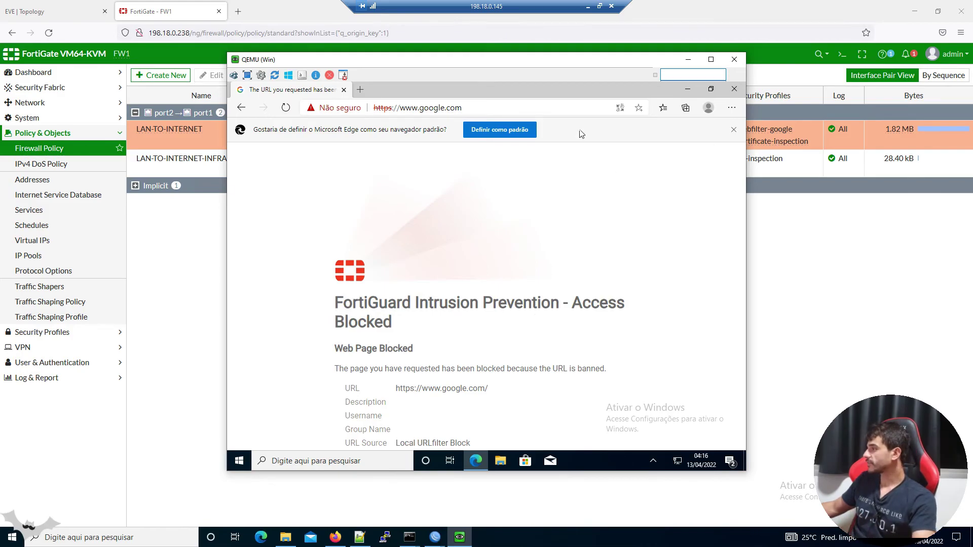
left_click(556, 109)
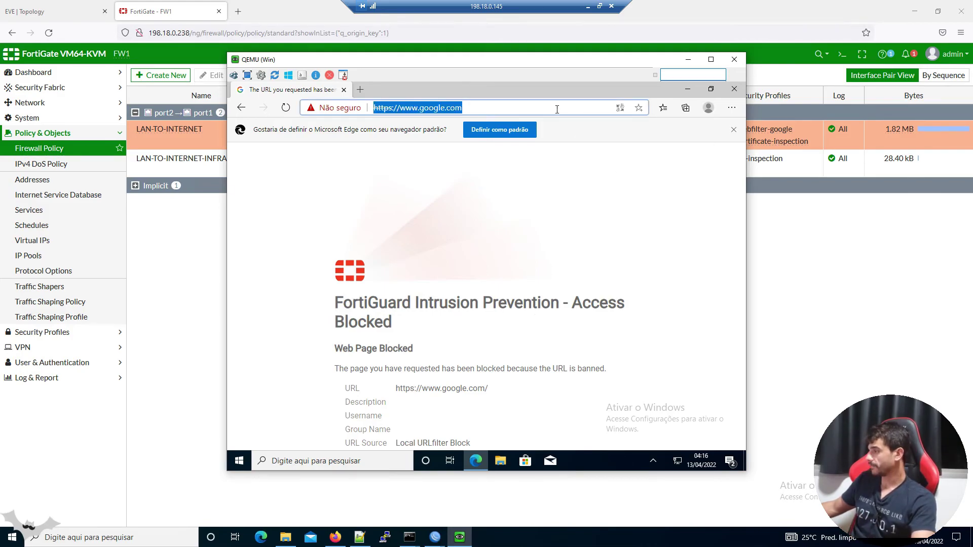
left_click(912, 286)
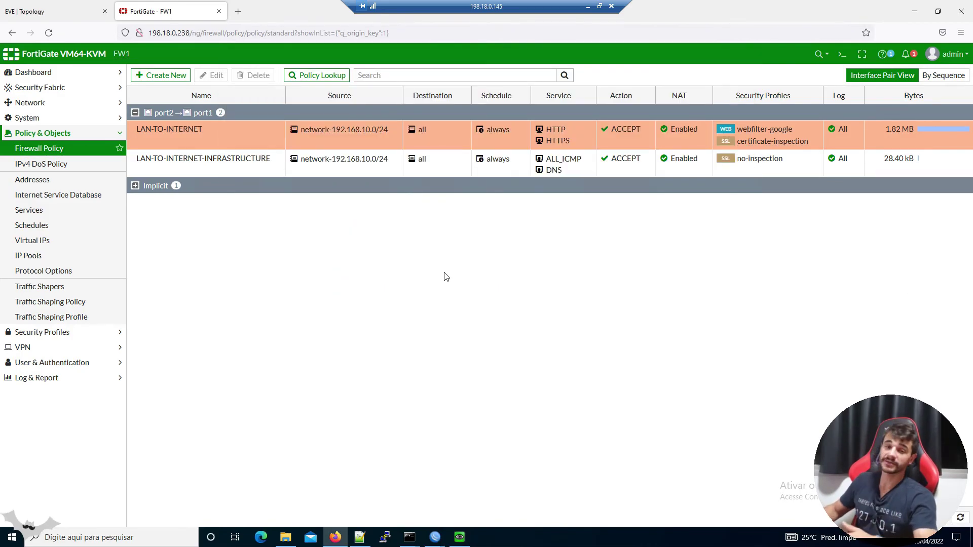